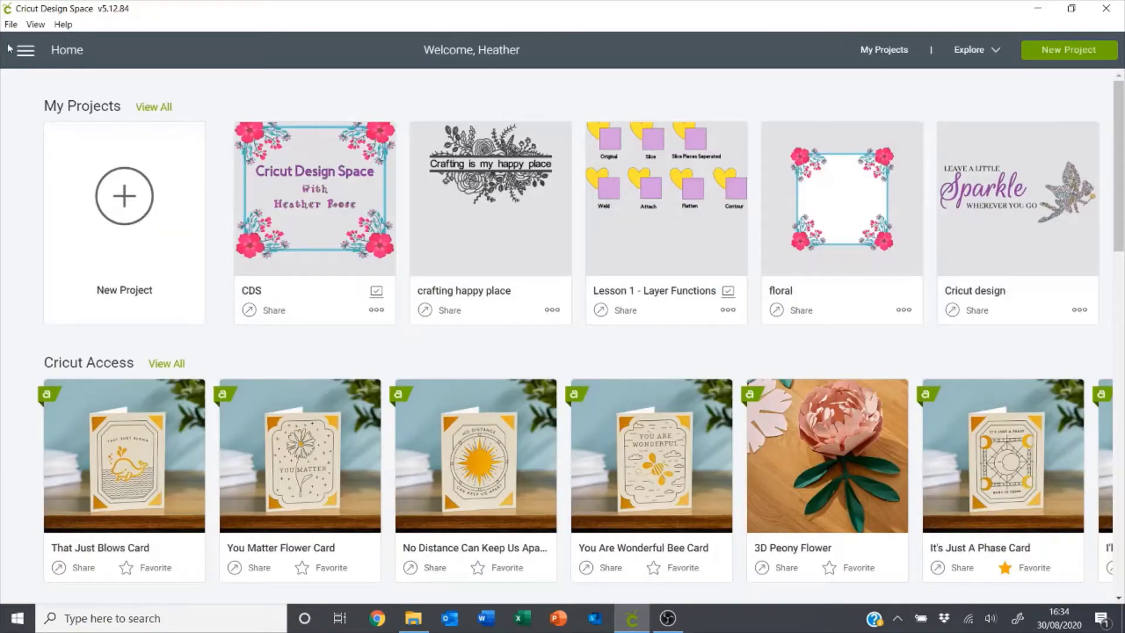
Try the Full Grid and Partial Grid canvas options in the Design Space settings, finishing with No Grid
click(25, 50)
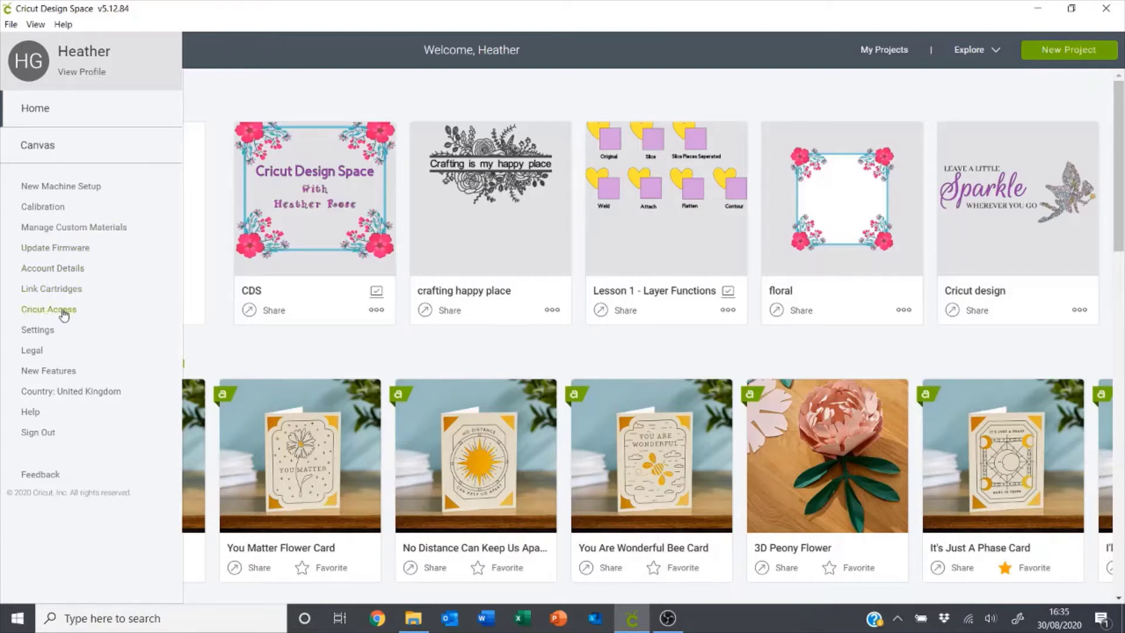
click(38, 332)
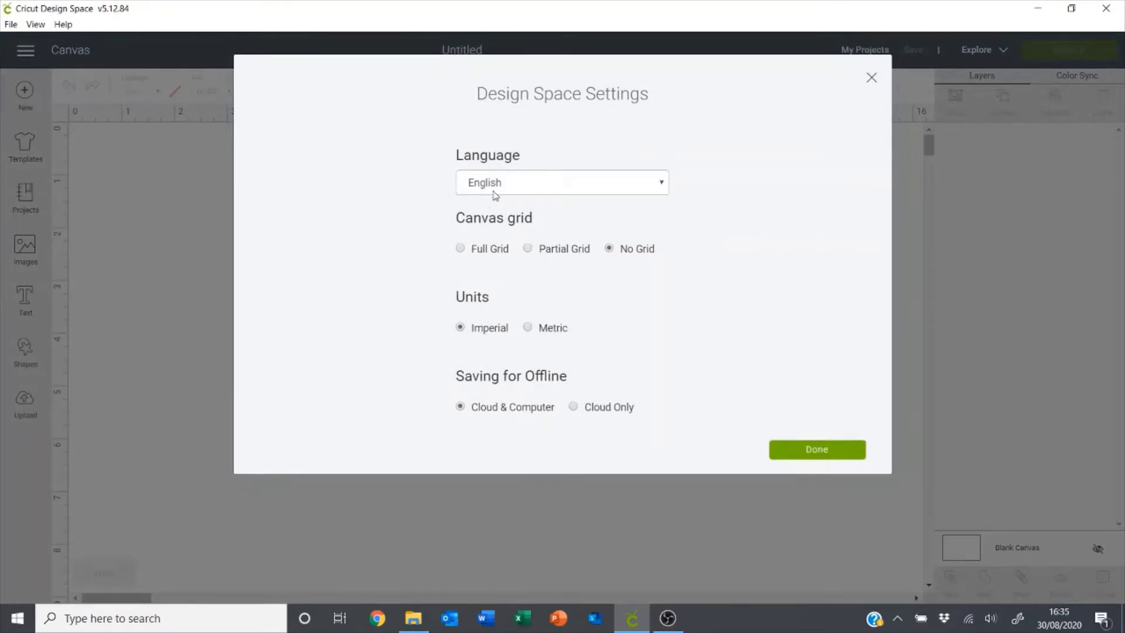
click(463, 251)
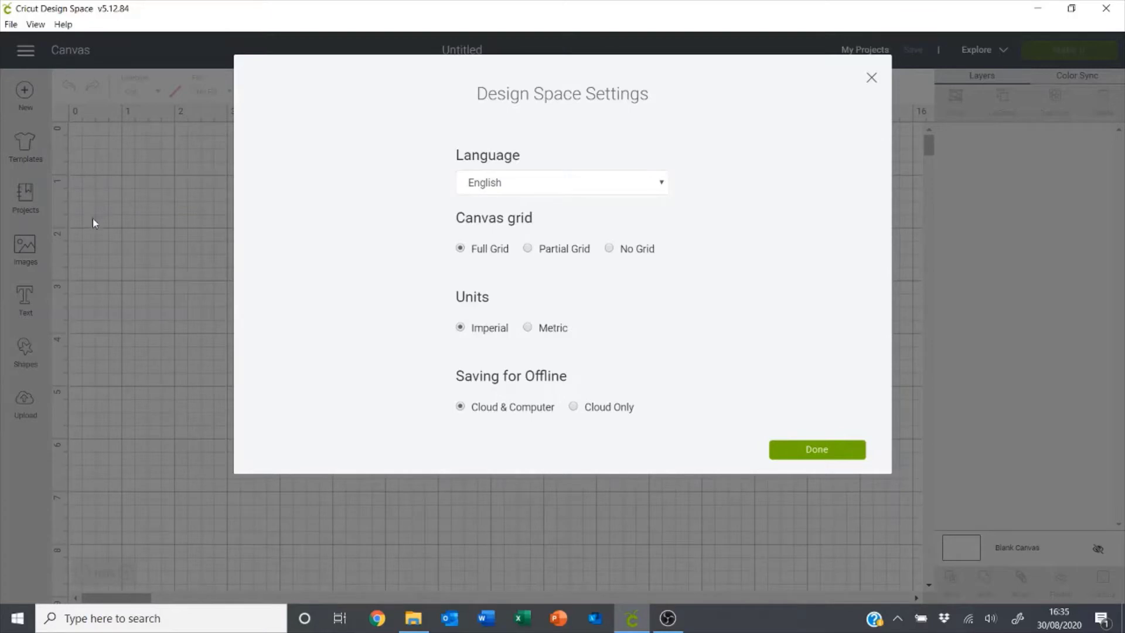
click(529, 249)
click(608, 252)
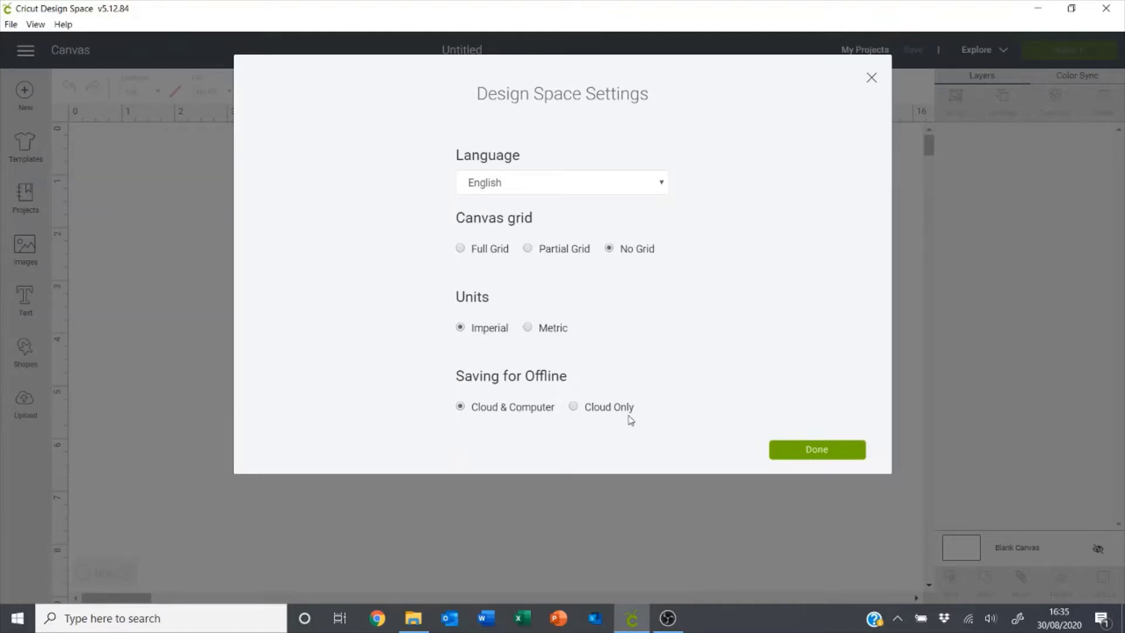
click(806, 453)
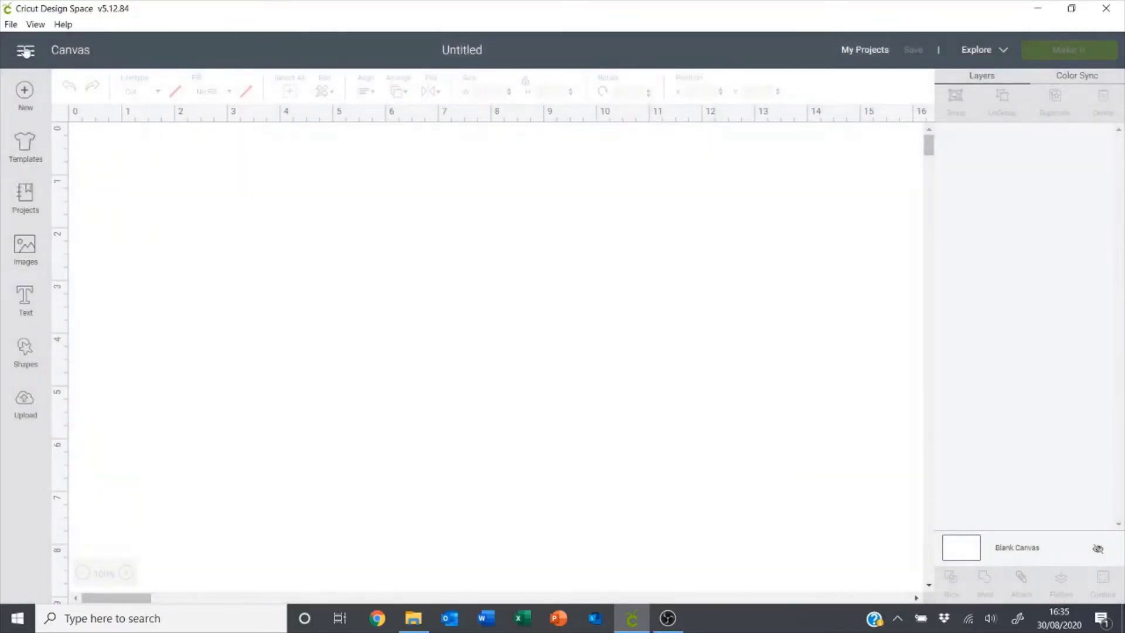
Return to the home page and look through its rows of Cricut Access, Ready-to-Make and Infusible Ink projects
click(26, 52)
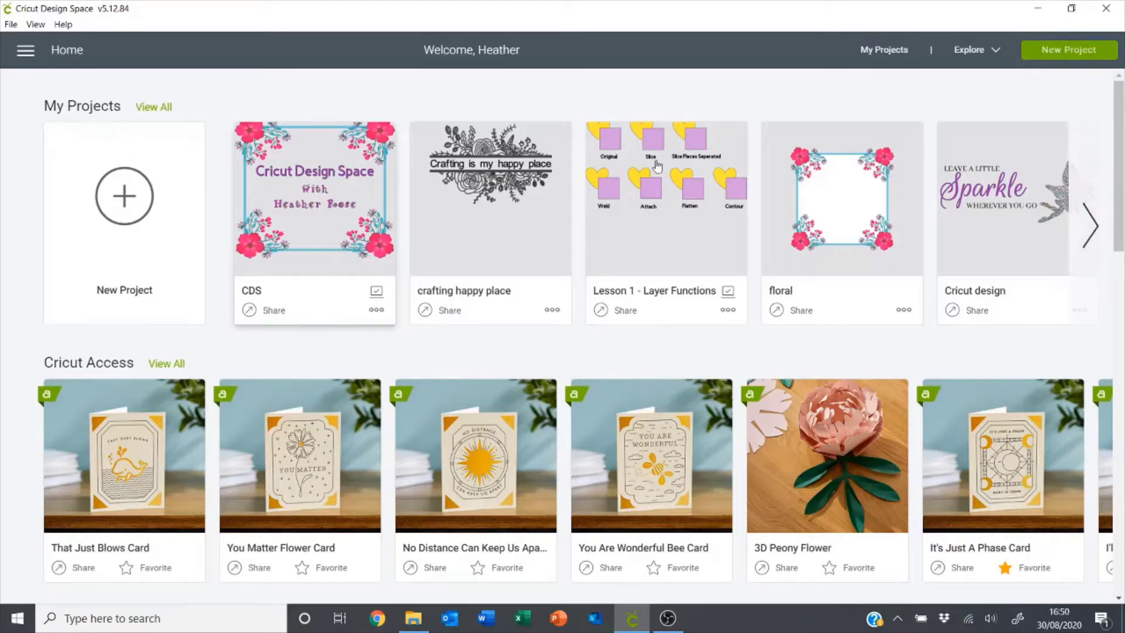
scroll(460, 221, down, 5)
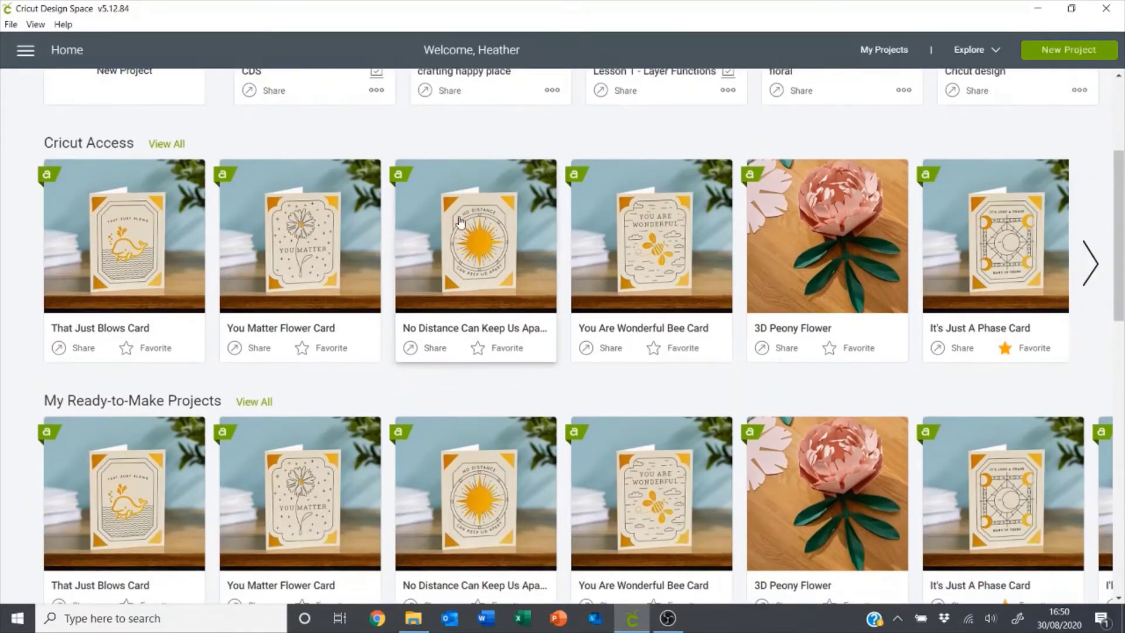
scroll(436, 221, down, 2)
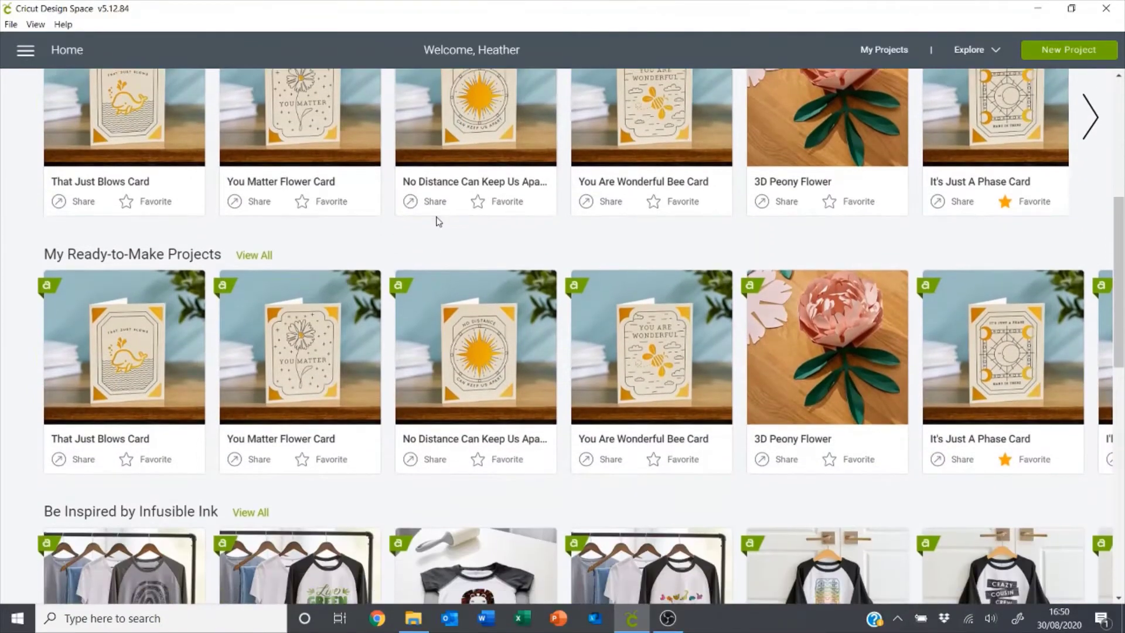
scroll(437, 222, down, 2)
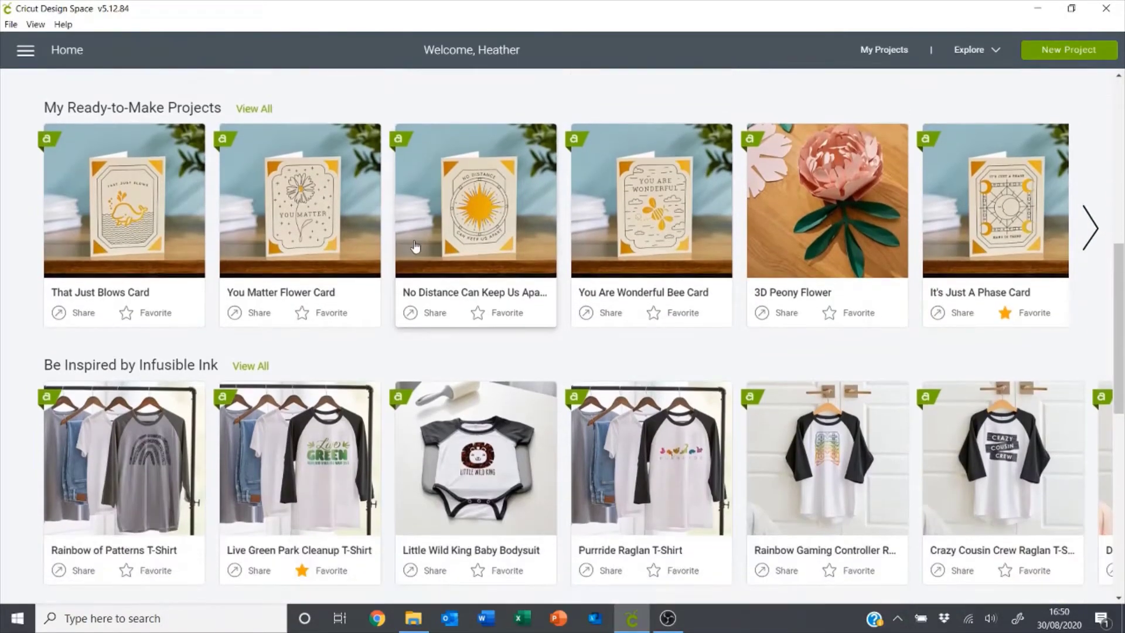
scroll(415, 246, down, 3)
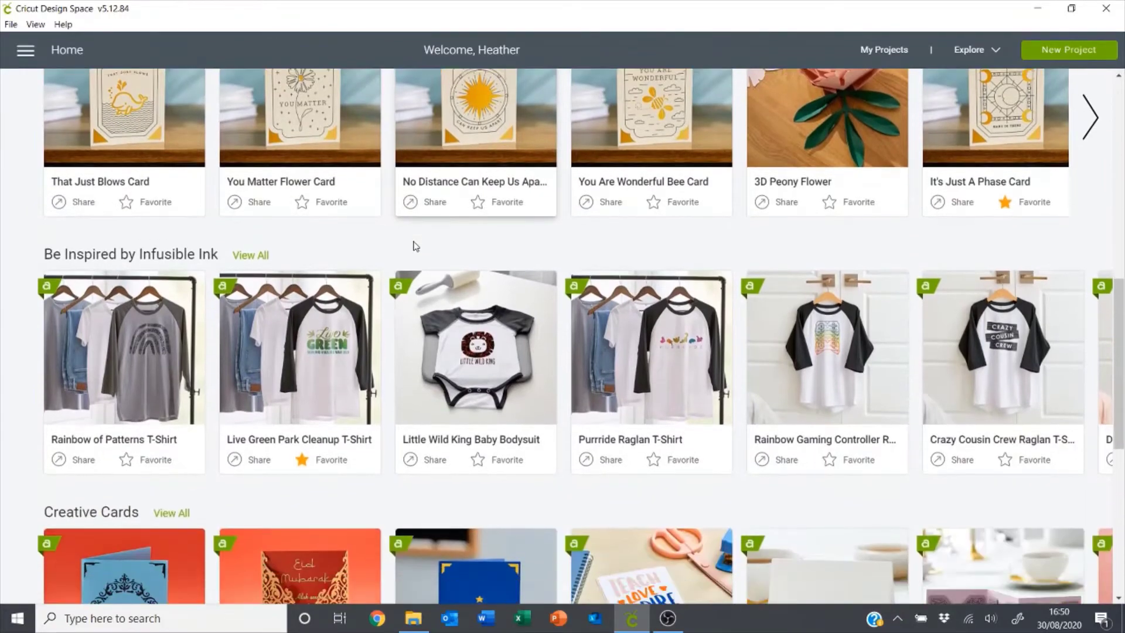
scroll(408, 239, up, 8)
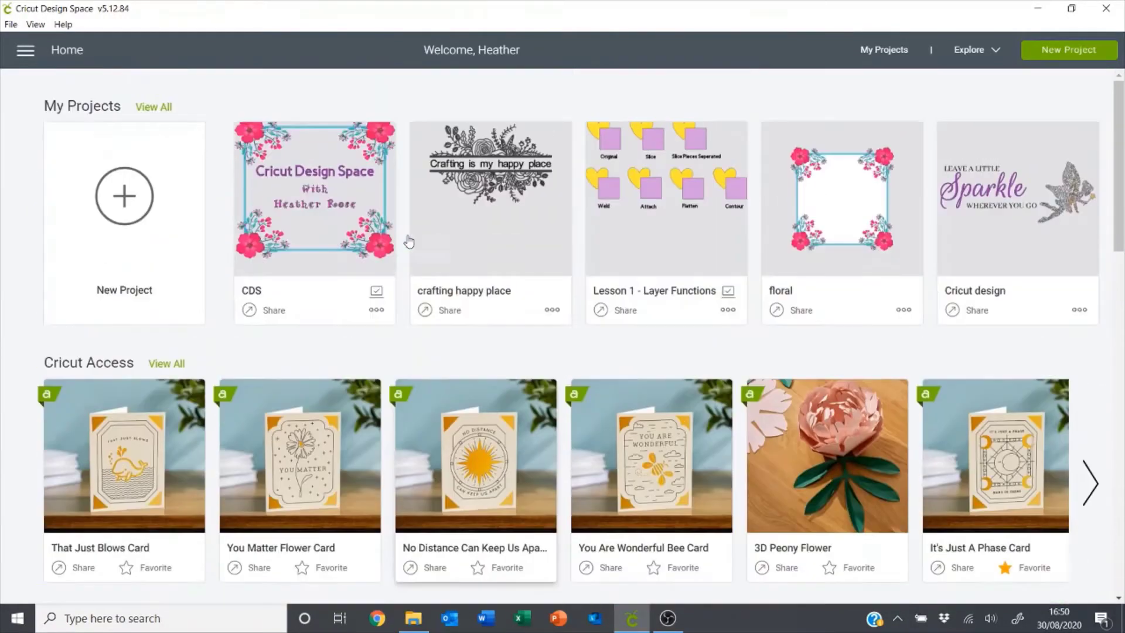
View all saved projects, switch the project category to Cards and browse the card designs
click(153, 109)
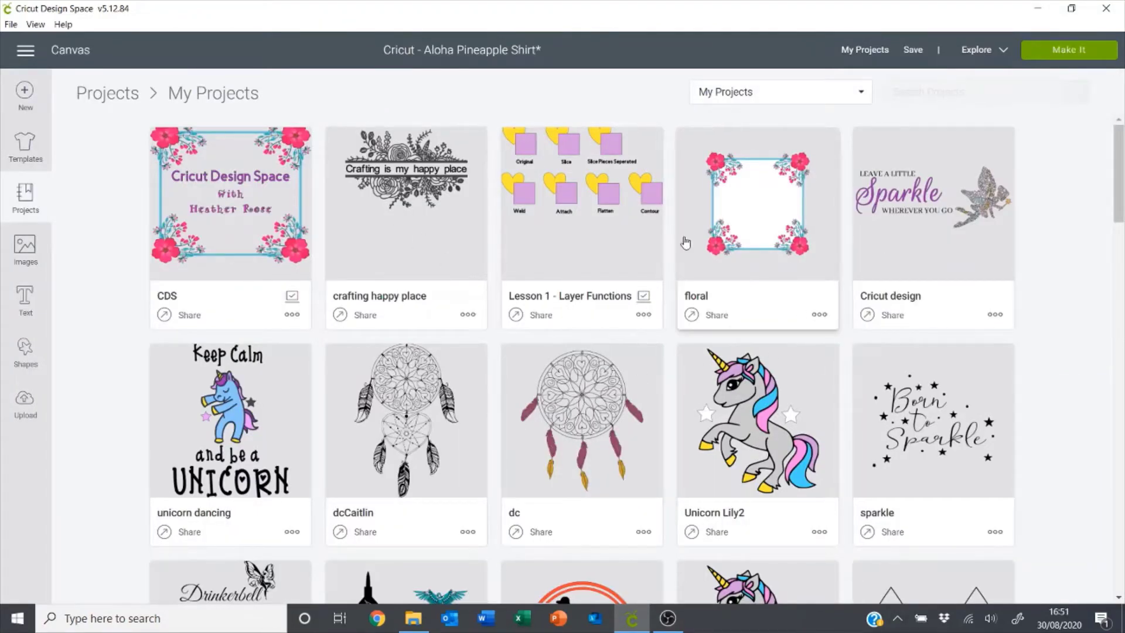
click(760, 93)
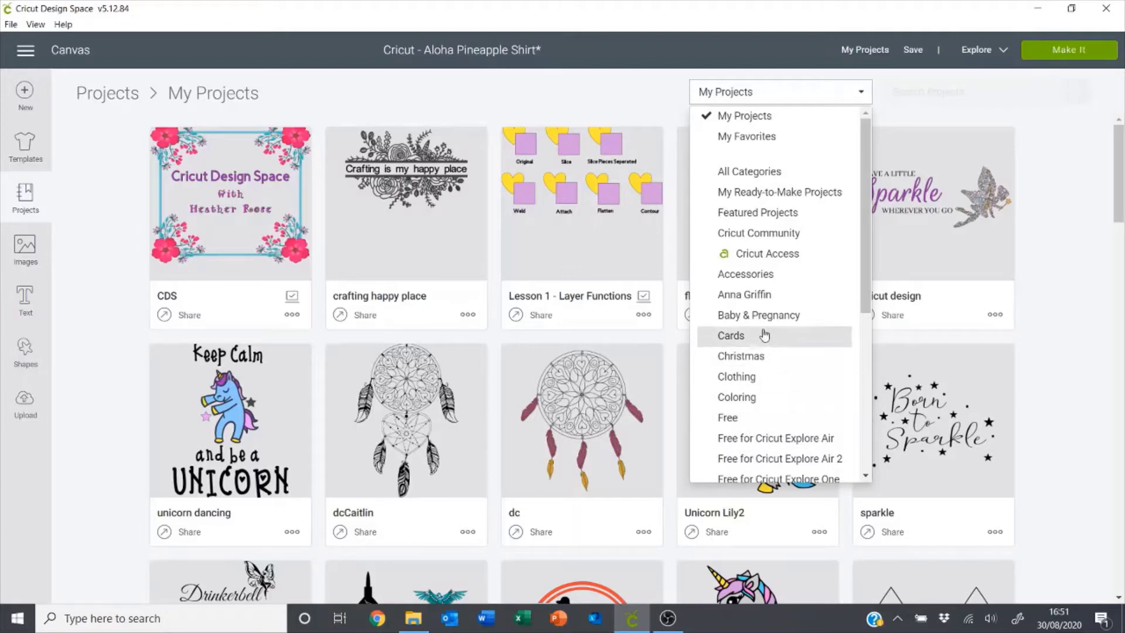
click(745, 337)
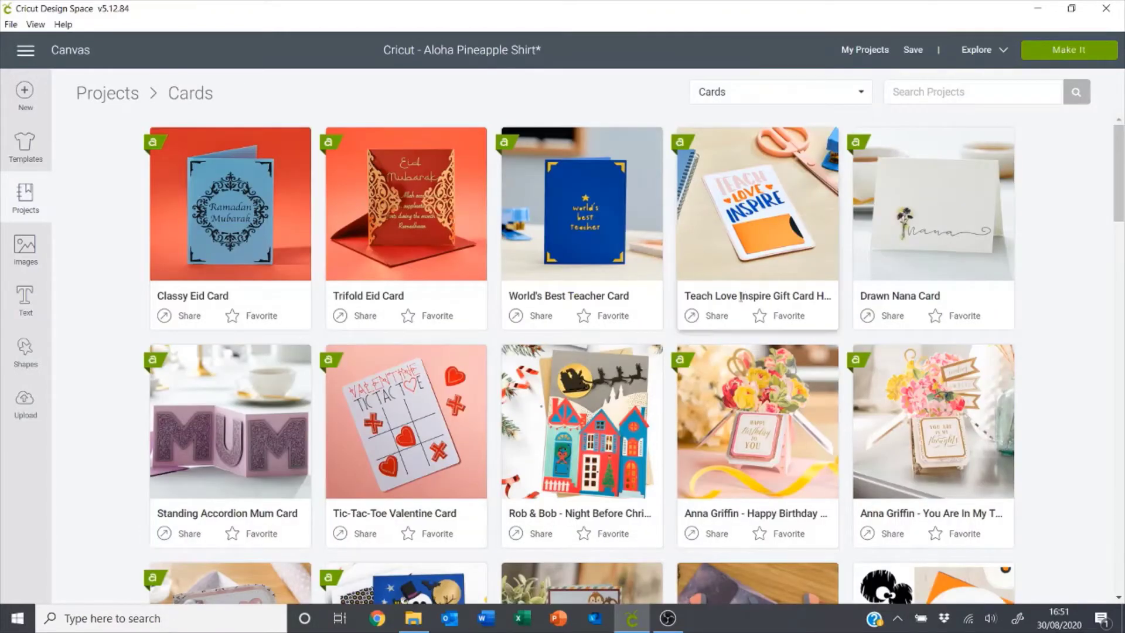
scroll(739, 305, down, 8)
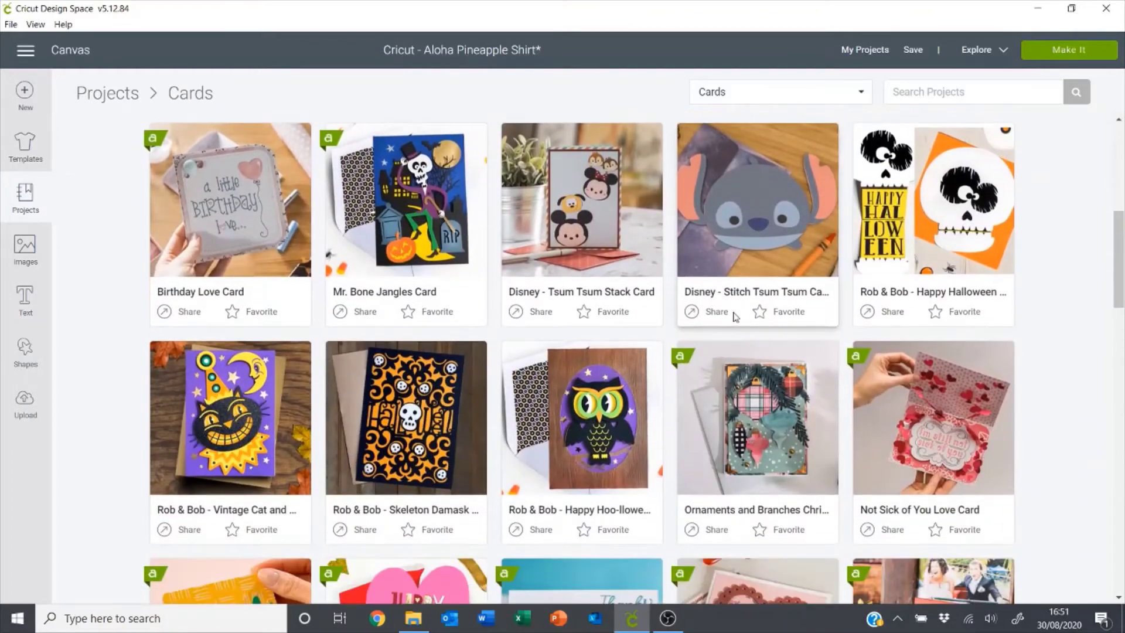
scroll(736, 317, up, 8)
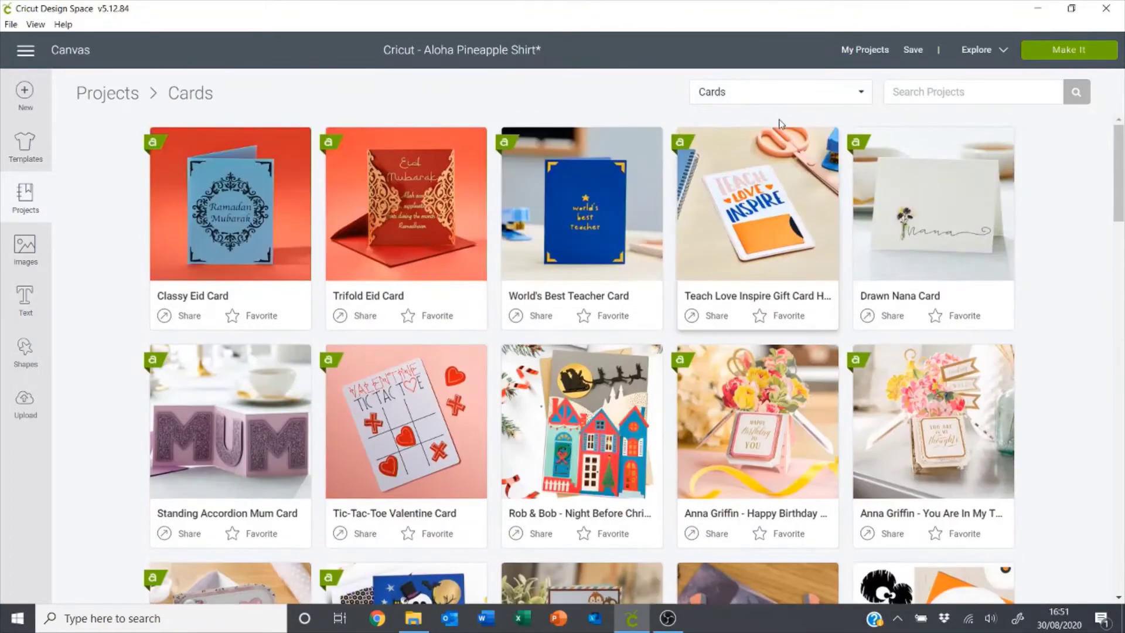
Search all project categories for "infusible ink" and look through the matching projects
click(782, 101)
click(748, 170)
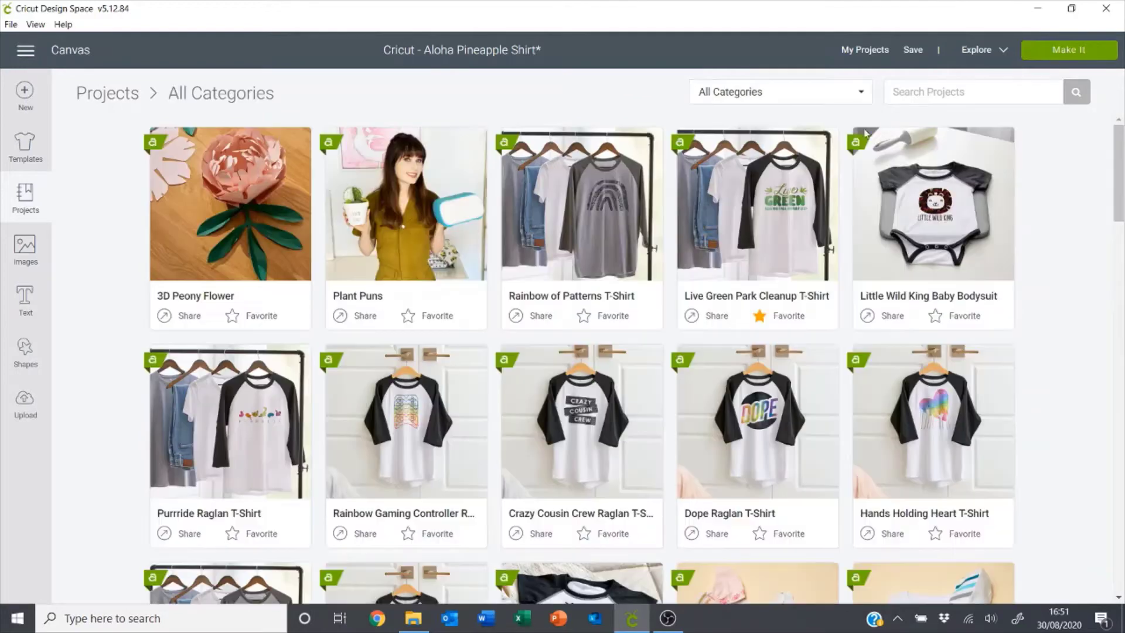
click(914, 99)
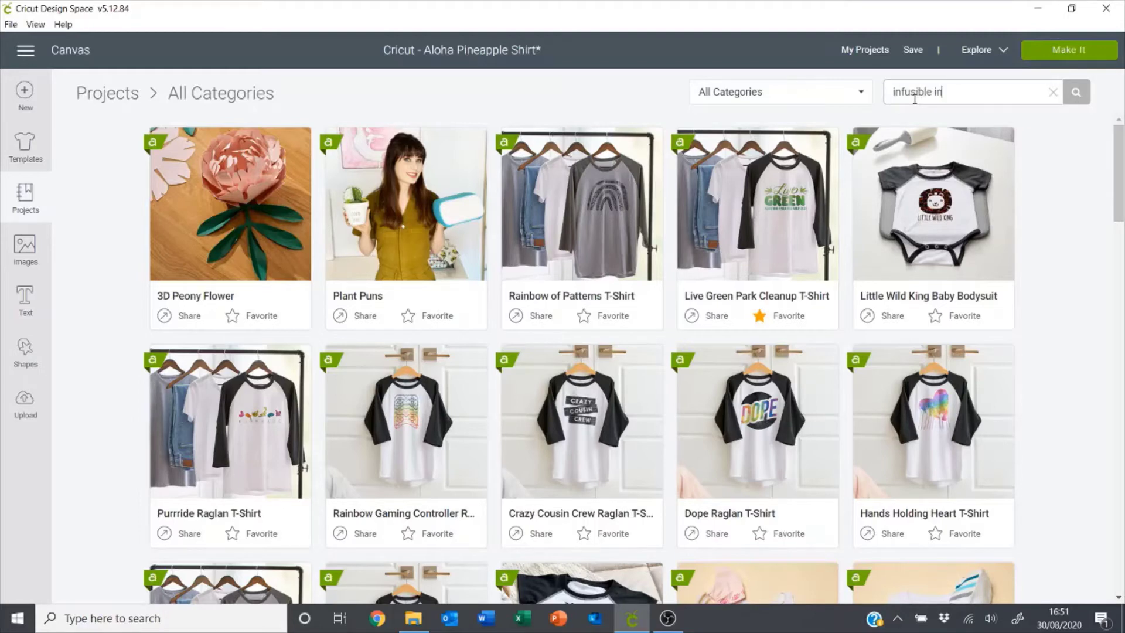
key(Return)
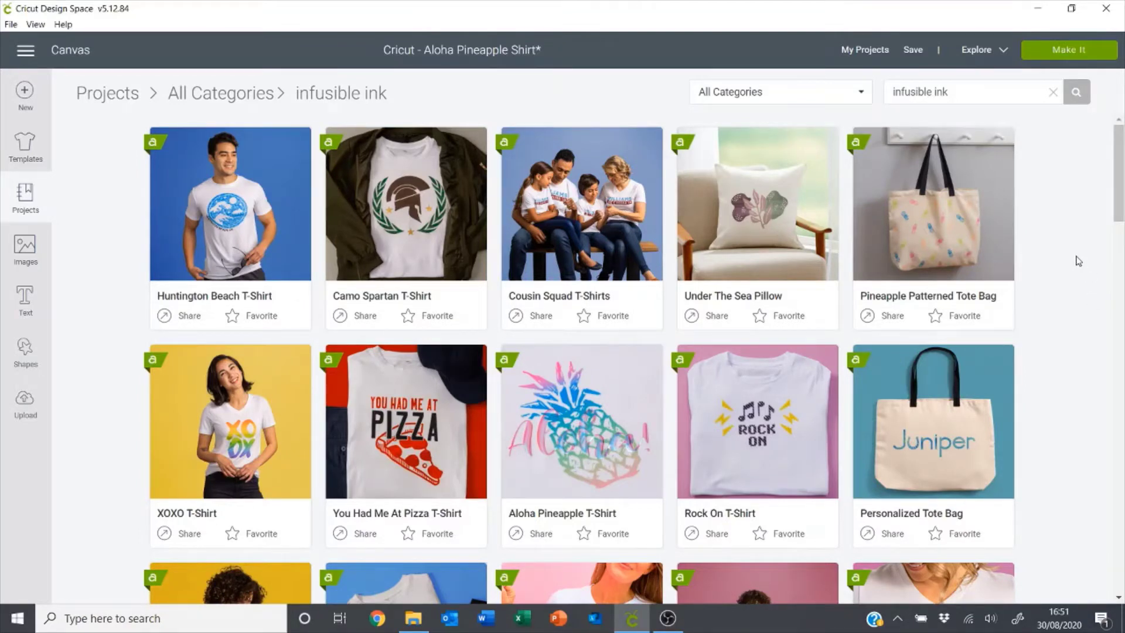
scroll(1078, 261, down, 3)
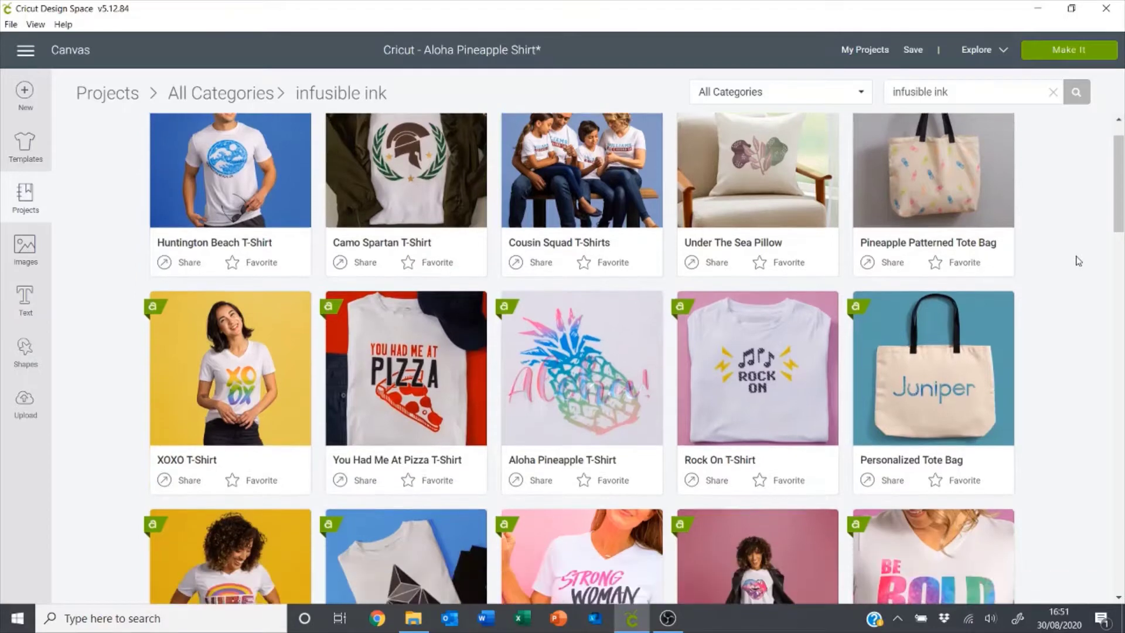
scroll(1077, 259, up, 3)
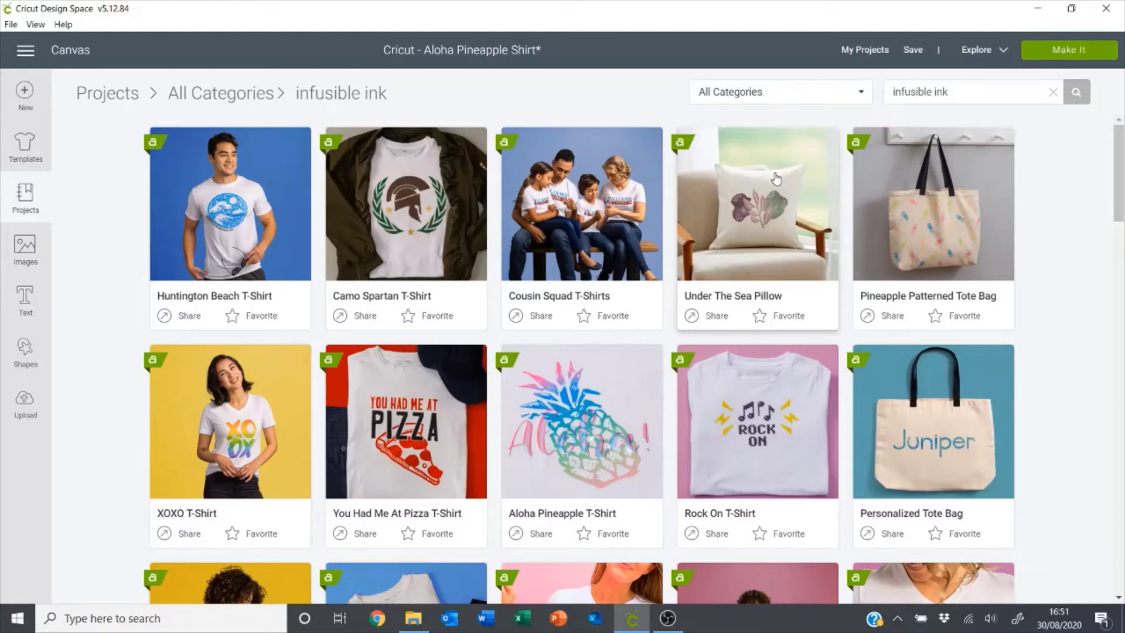
Mark the Under The Sea Pillow project as a favorite and show the My Favorites category
click(759, 321)
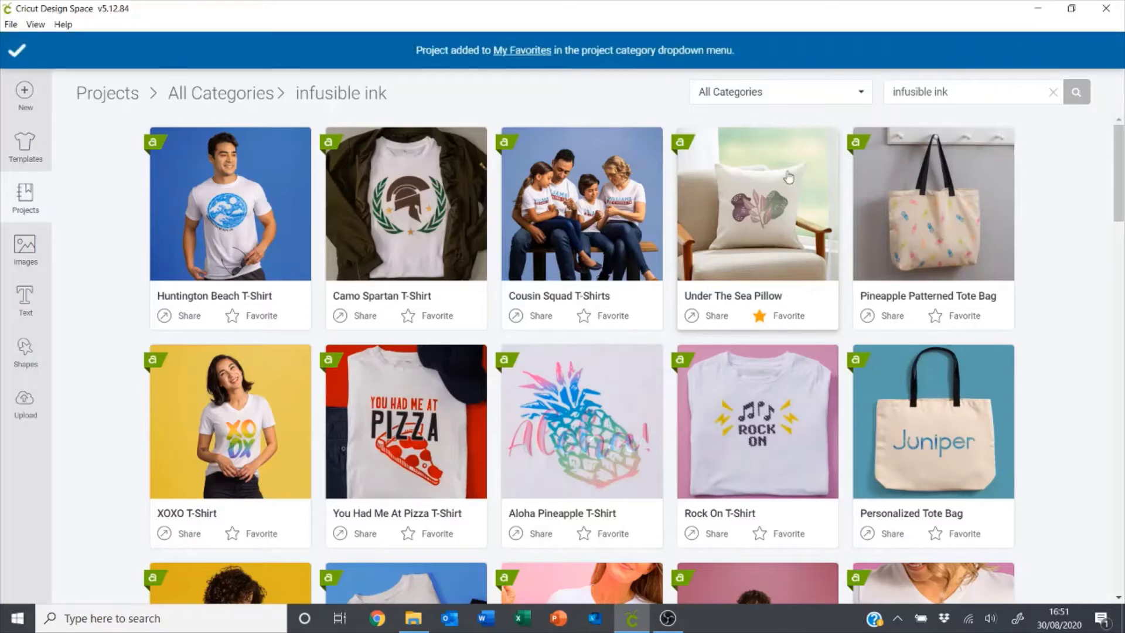
click(767, 94)
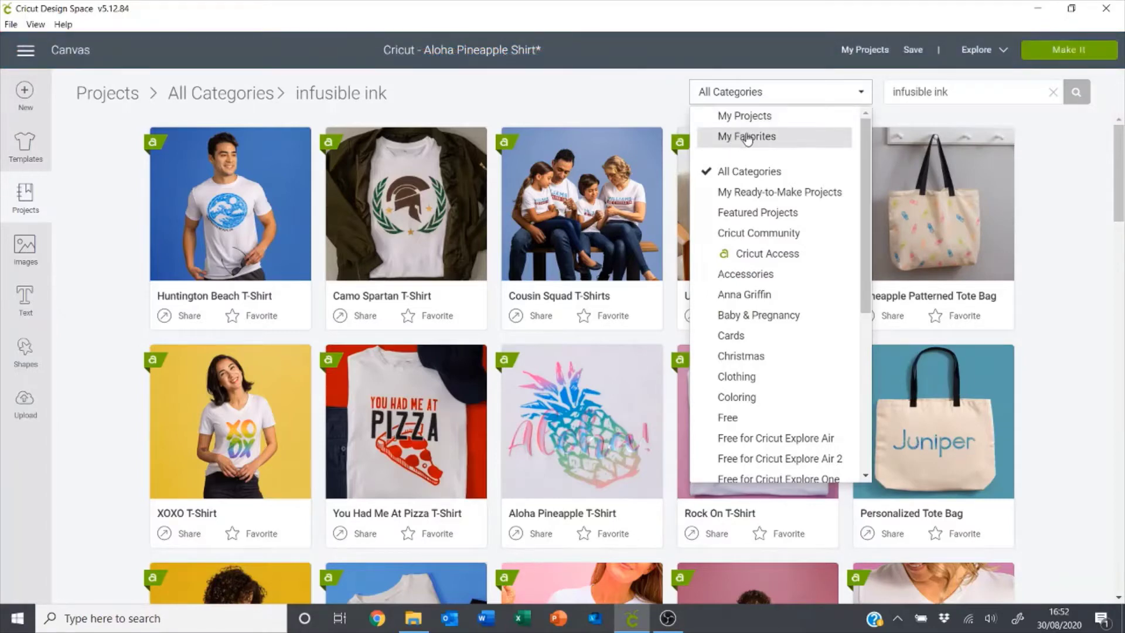
click(739, 136)
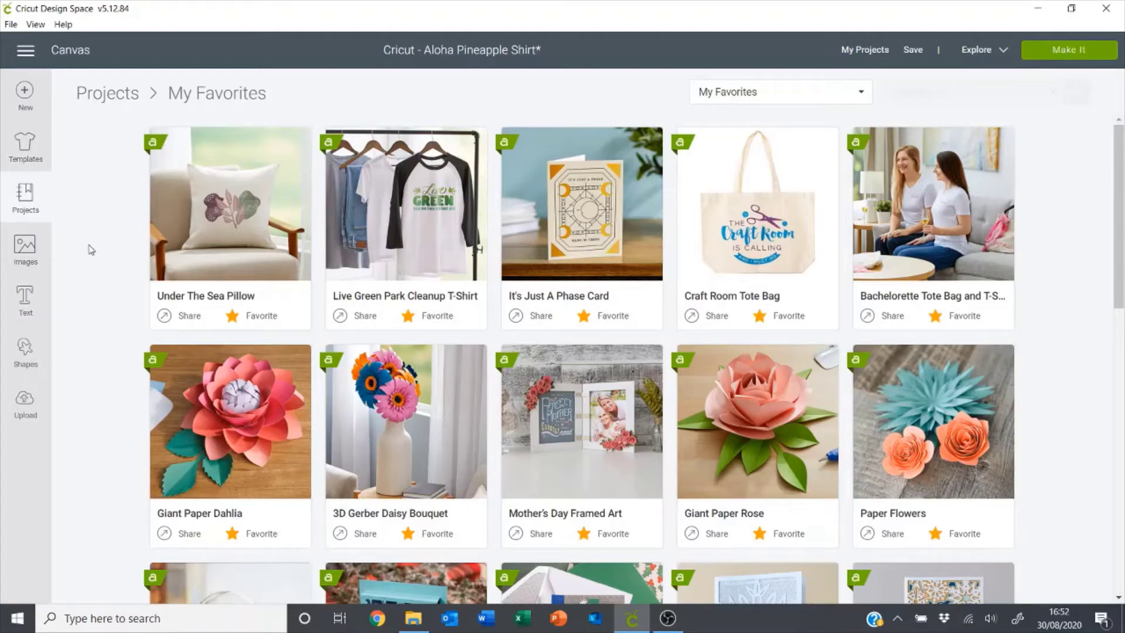
Open the Under The Sea Pillow project and read its description, materials, cutting and assembly instructions, help links and images used
click(248, 176)
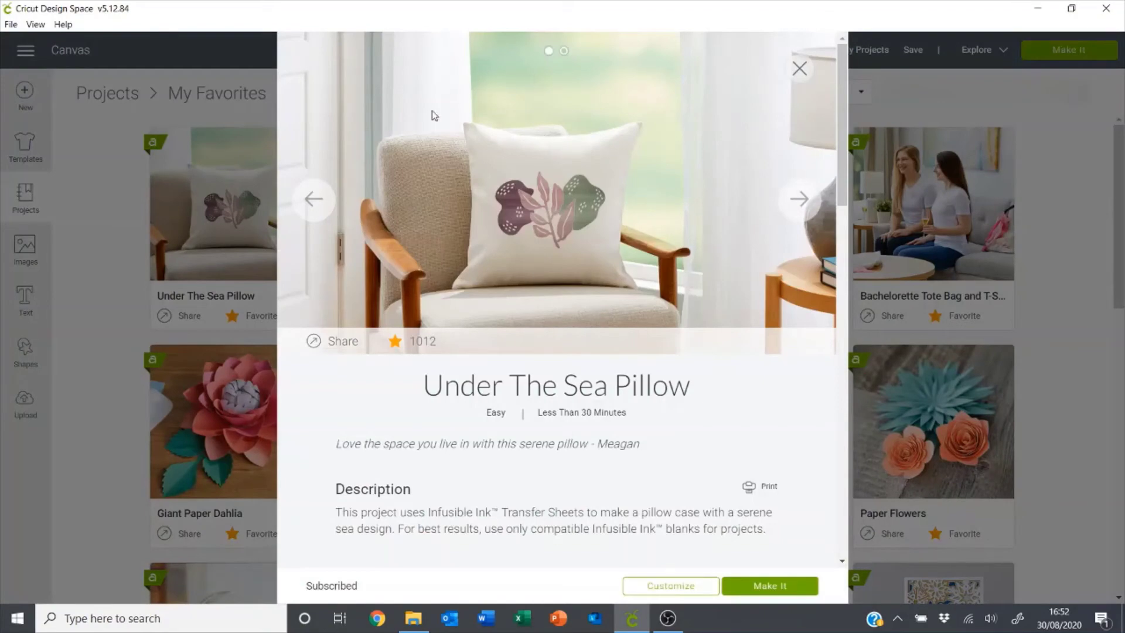
scroll(595, 270, down, 4)
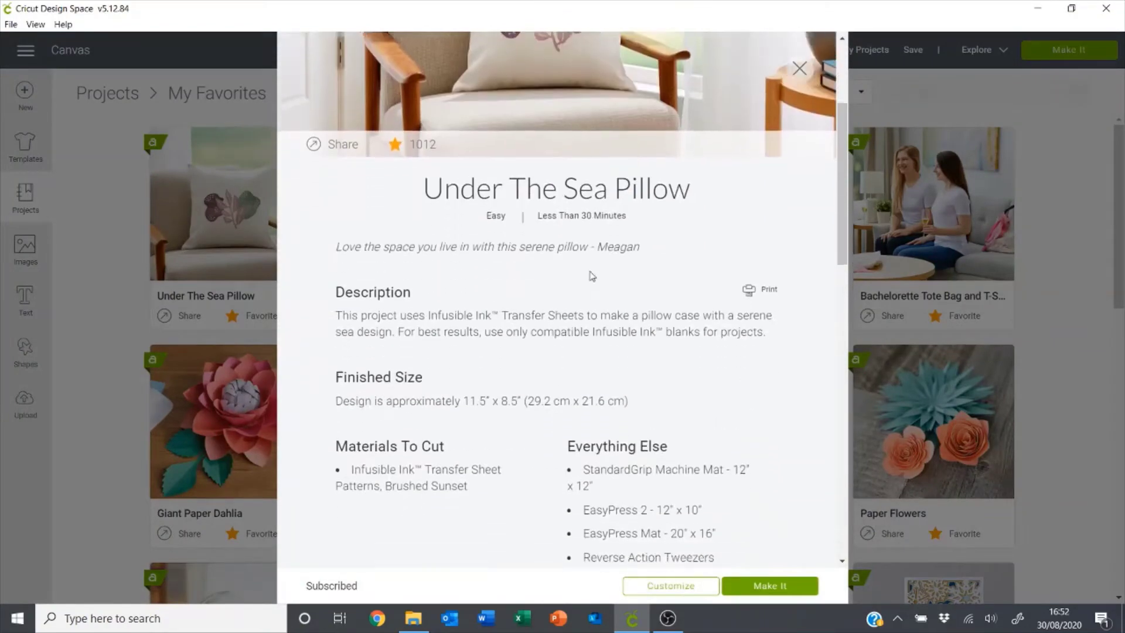
scroll(493, 338, down, 5)
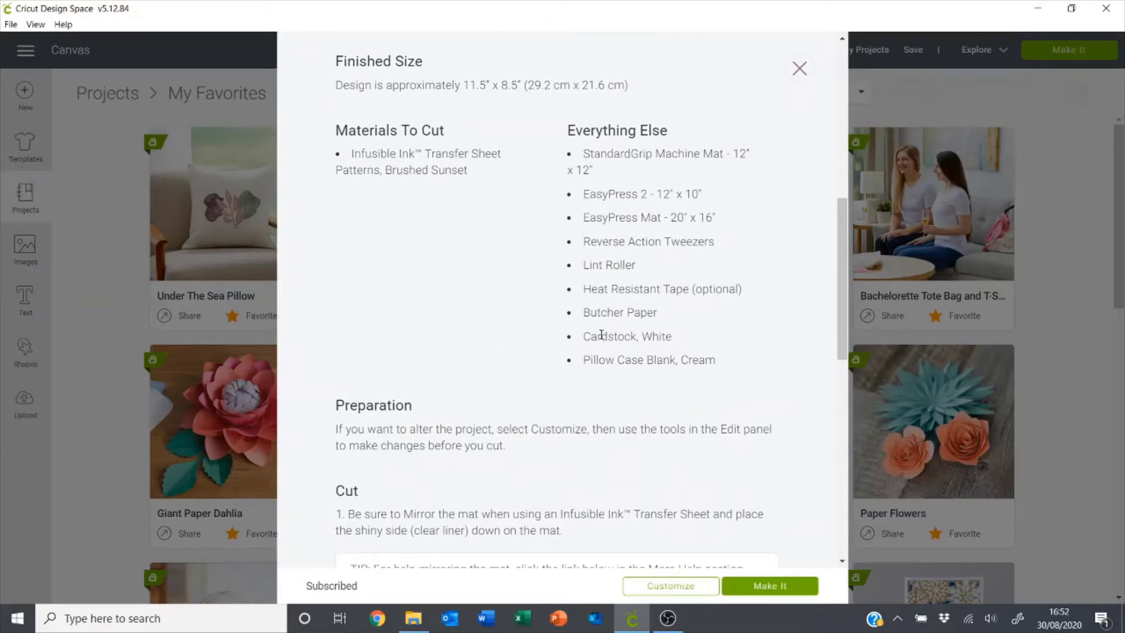
scroll(601, 335, down, 5)
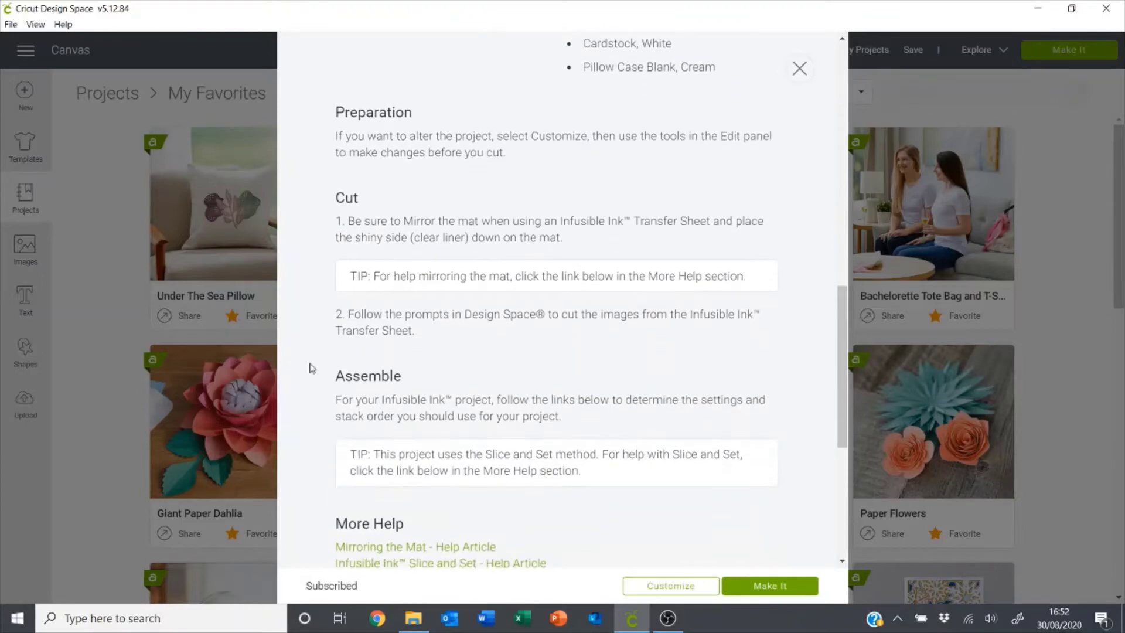
scroll(509, 468, down, 3)
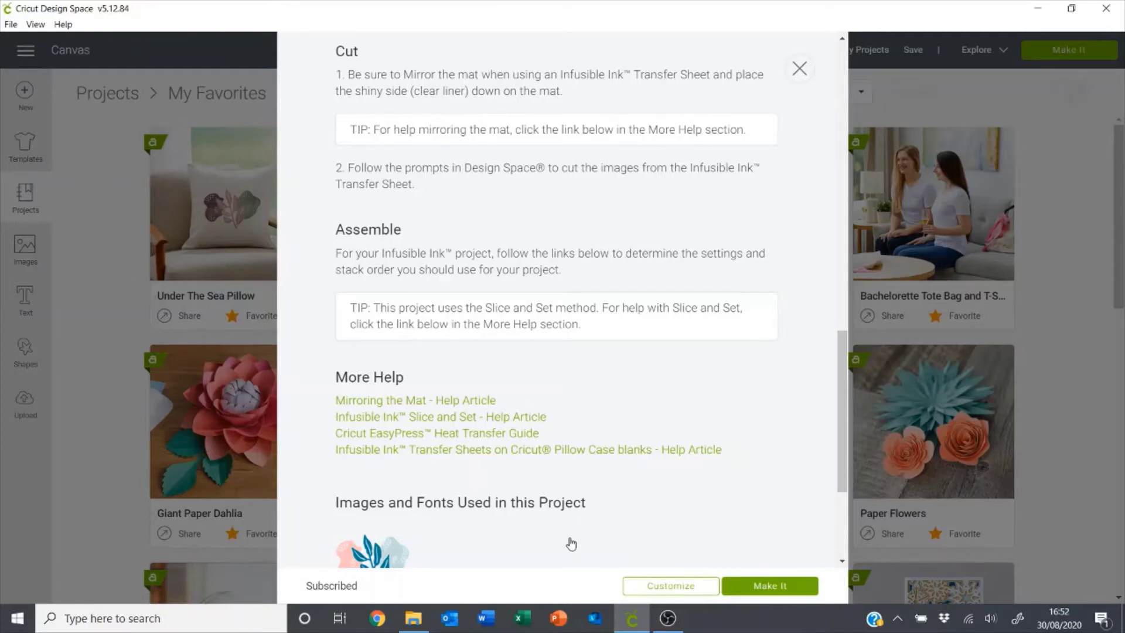
scroll(570, 540, down, 3)
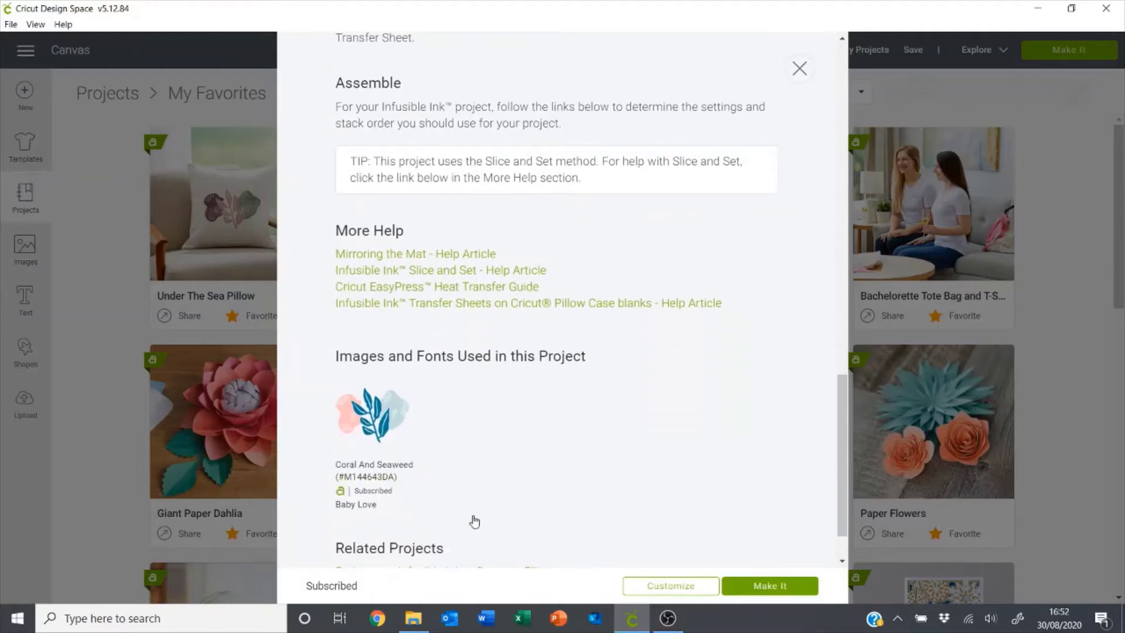
Open the Under The Sea Pillow project for customizing, replacing the unsaved project on the canvas
click(649, 586)
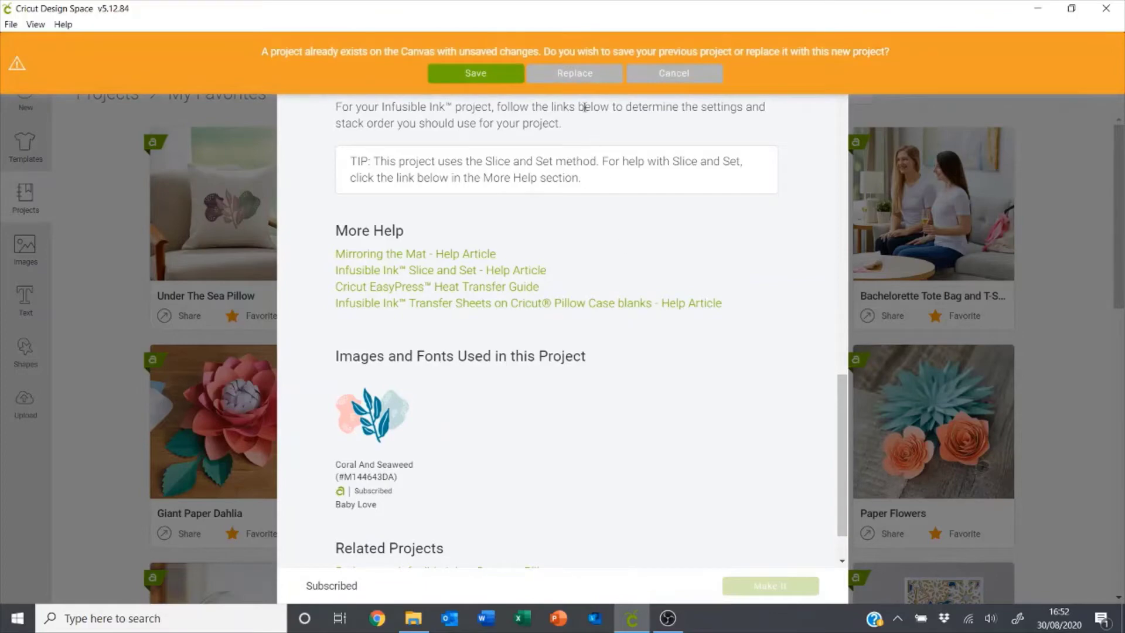
click(574, 72)
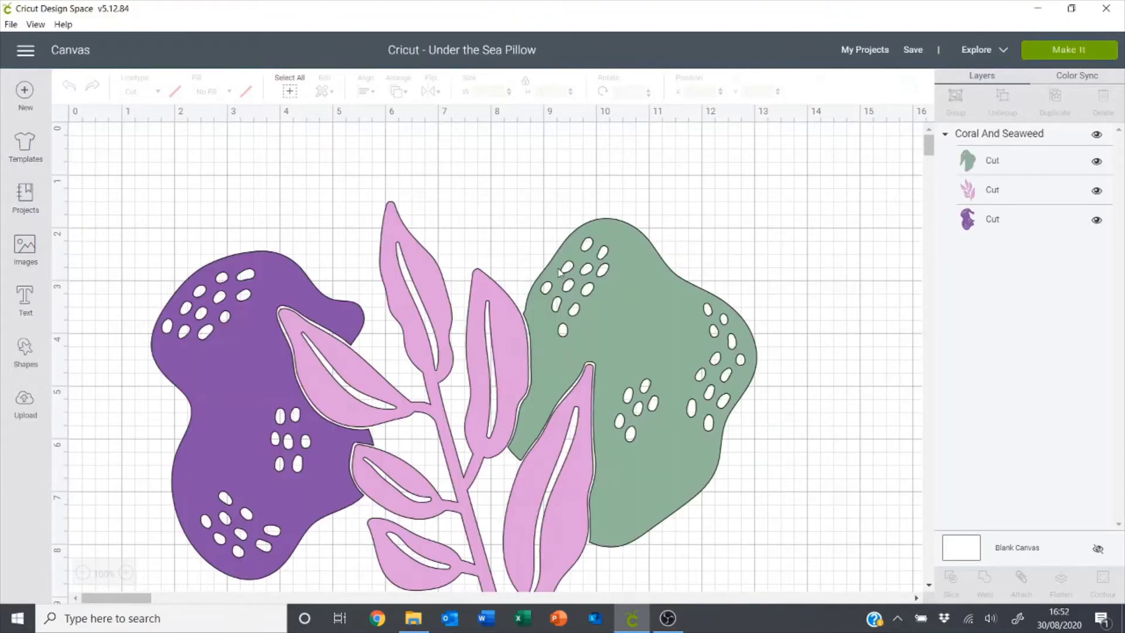
scroll(649, 331, down, 4)
scroll(649, 332, up, 1)
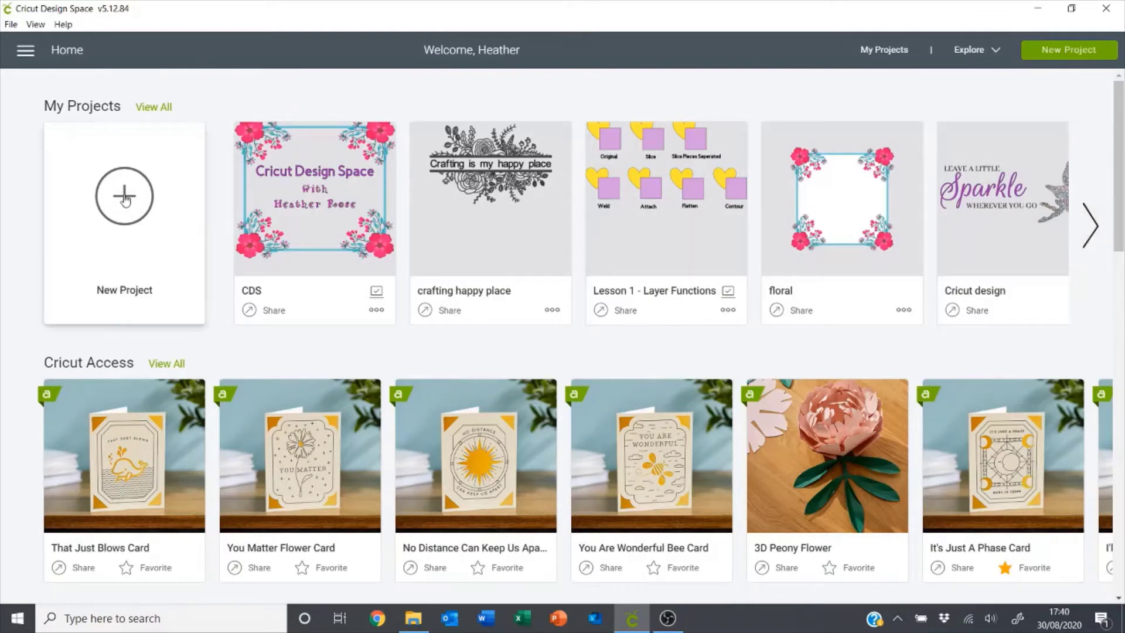
Start a new project and view the main menu and the list of machine types on its blank canvas
click(1085, 54)
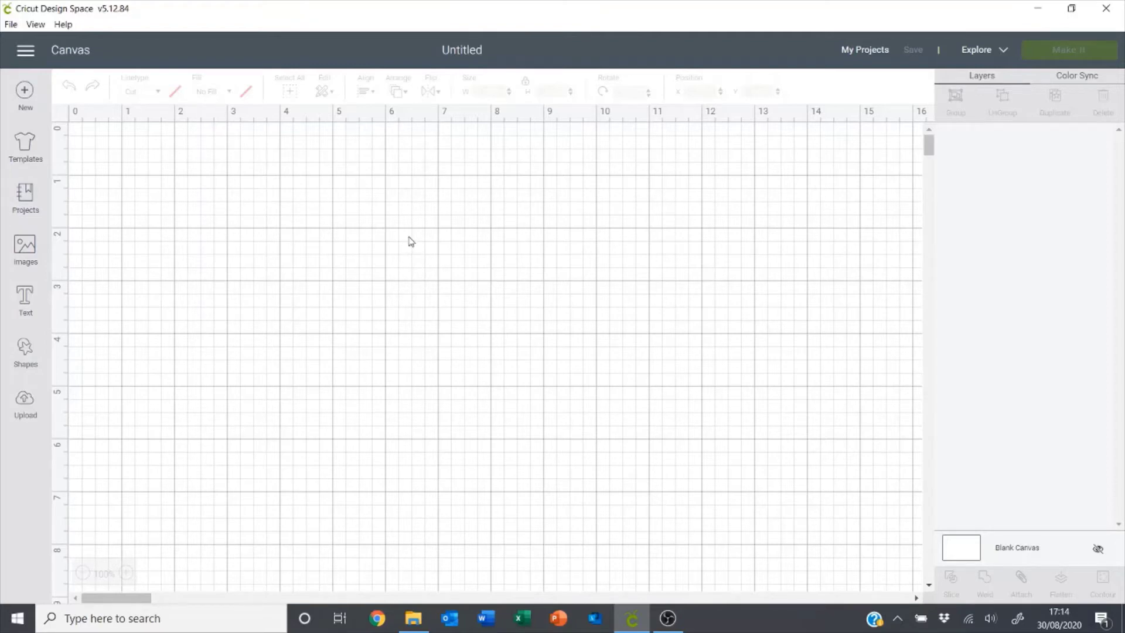
click(25, 52)
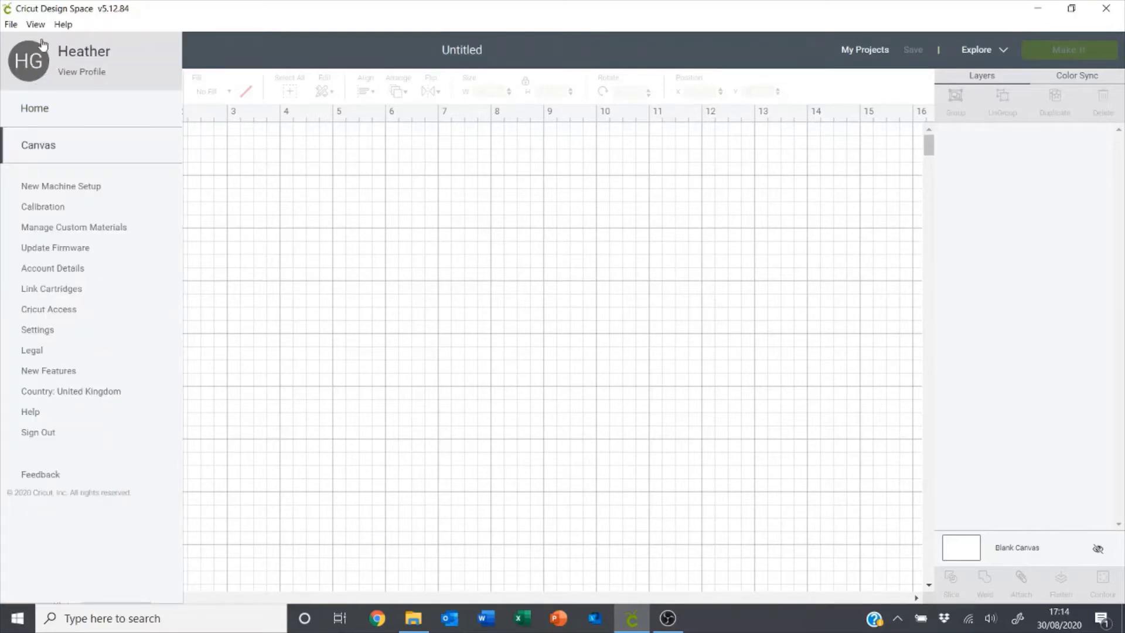
click(300, 197)
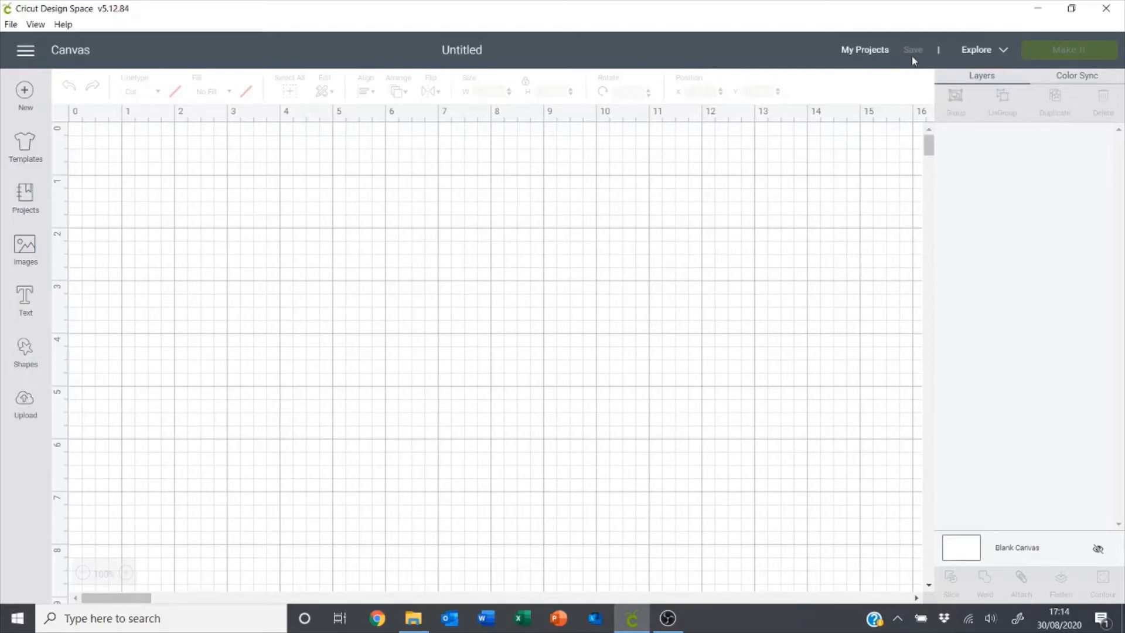
click(982, 51)
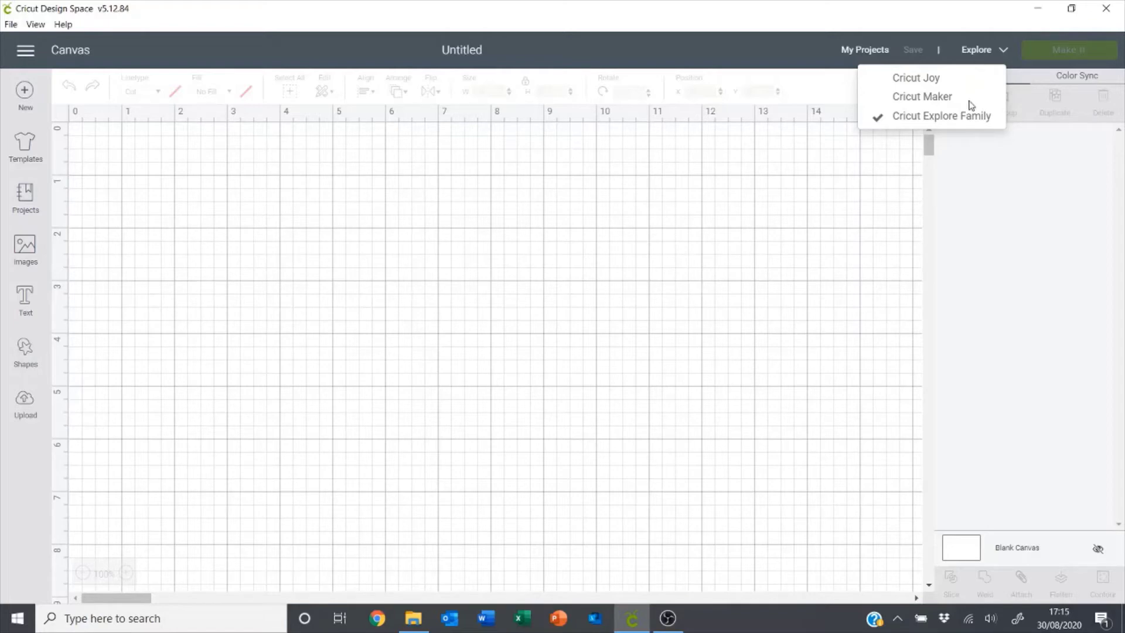
click(694, 221)
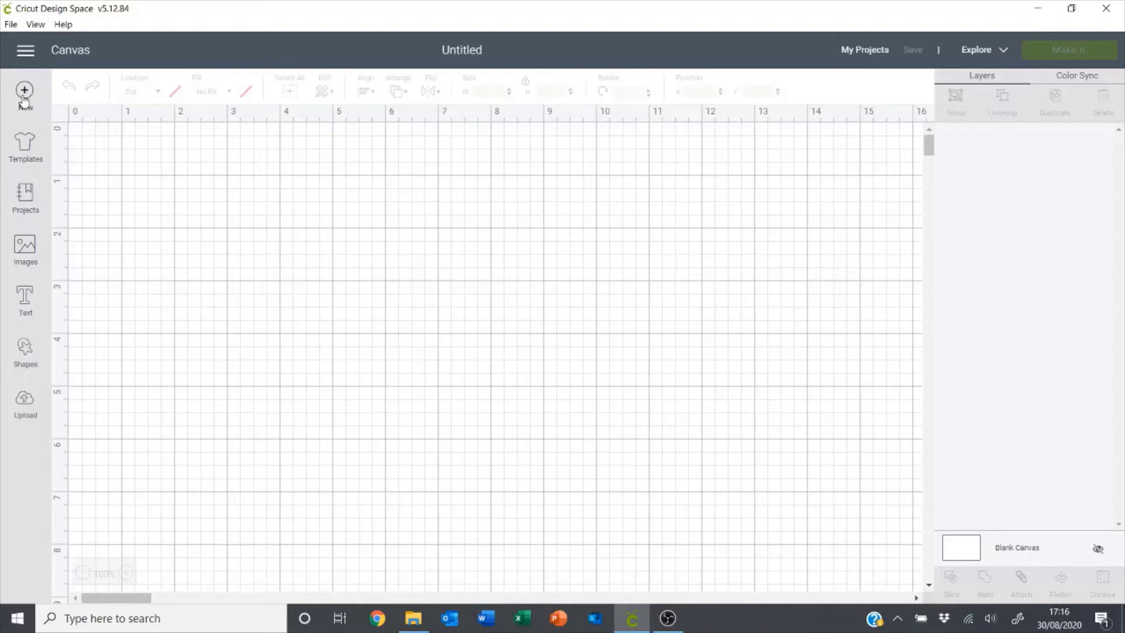
Browse the canvas templates and the ready-made projects in all categories
click(24, 149)
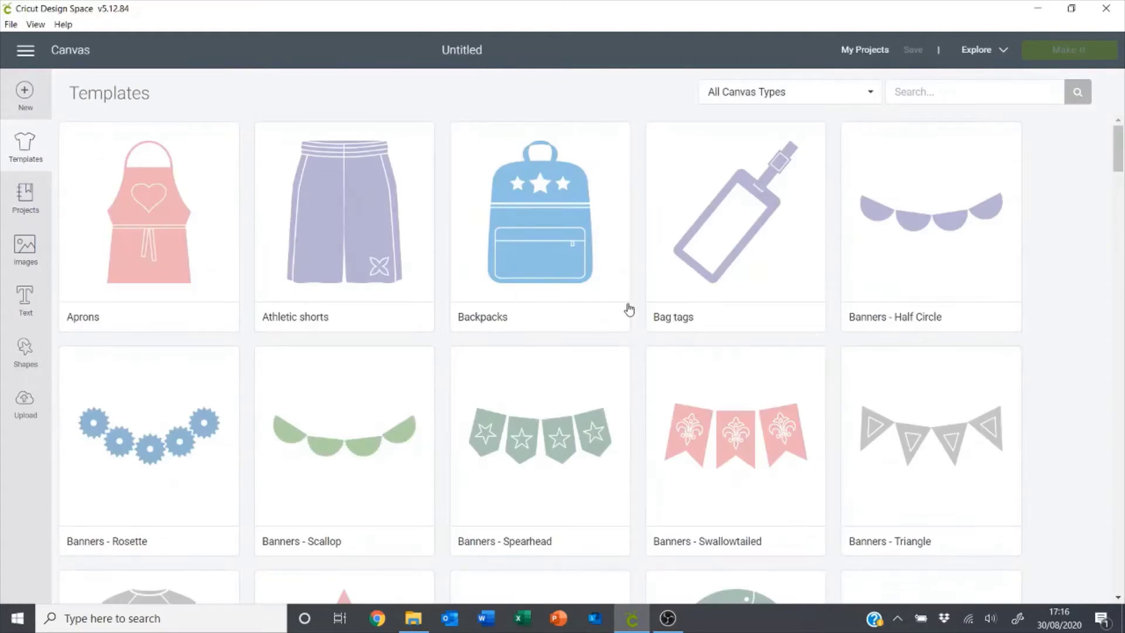
scroll(628, 309, down, 8)
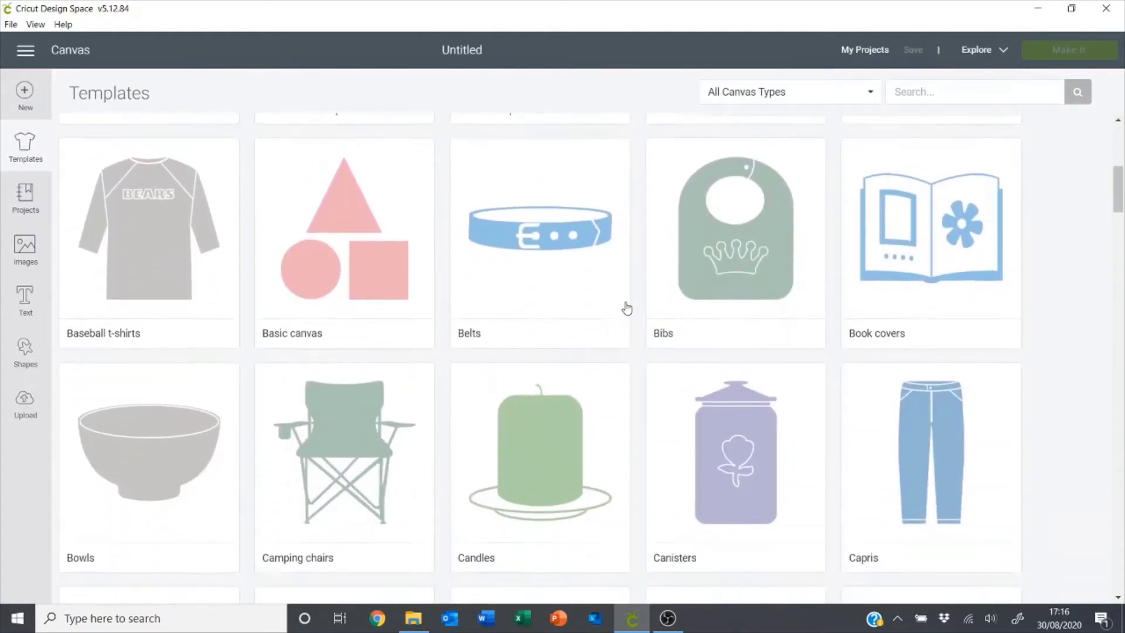
scroll(626, 309, down, 3)
scroll(626, 306, down, 3)
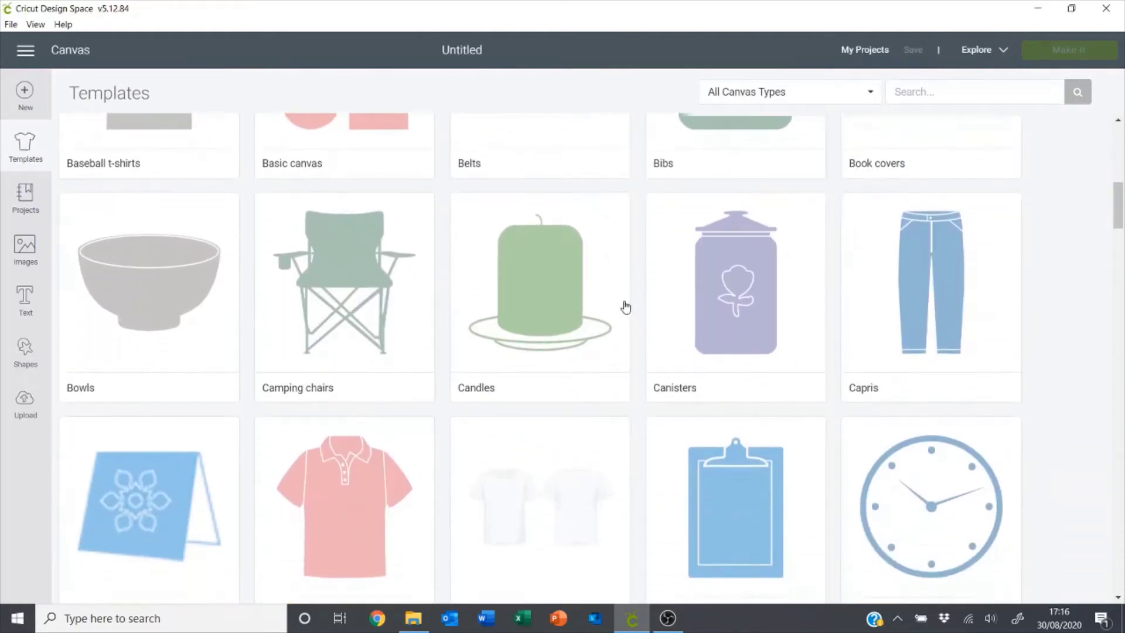
click(358, 390)
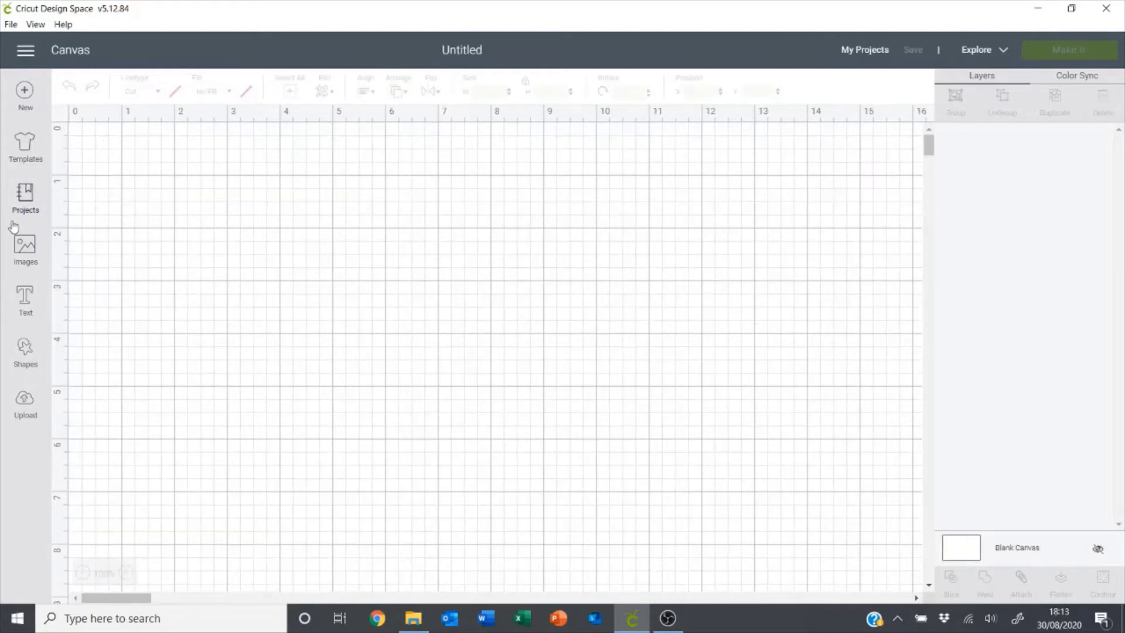
click(25, 197)
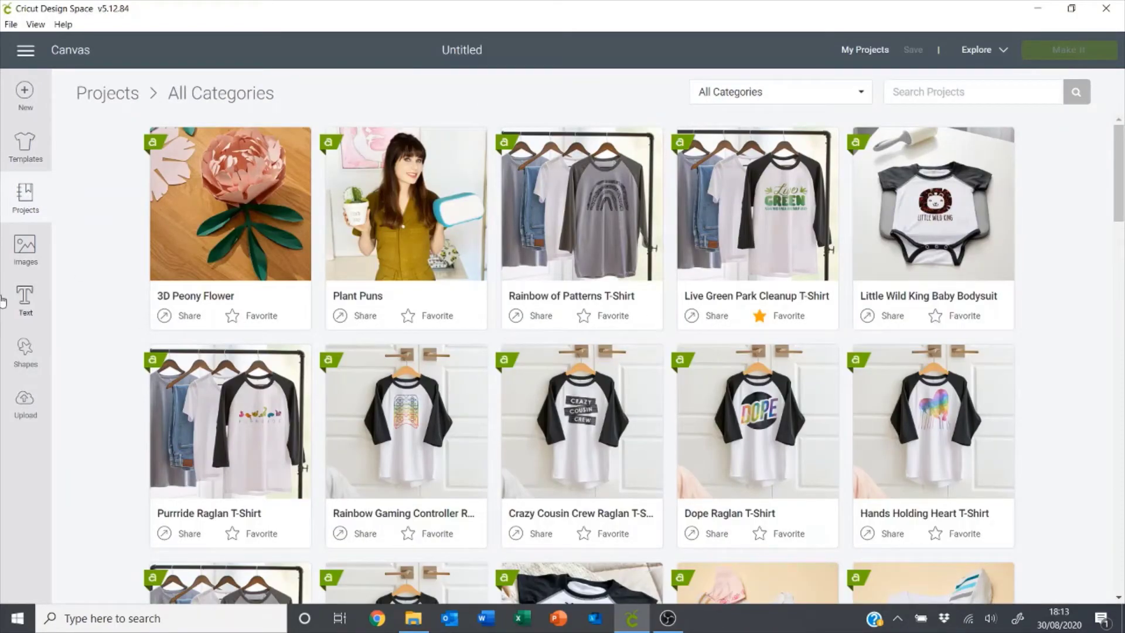
Open the image library and look through its Animals & Wildlife category
click(25, 247)
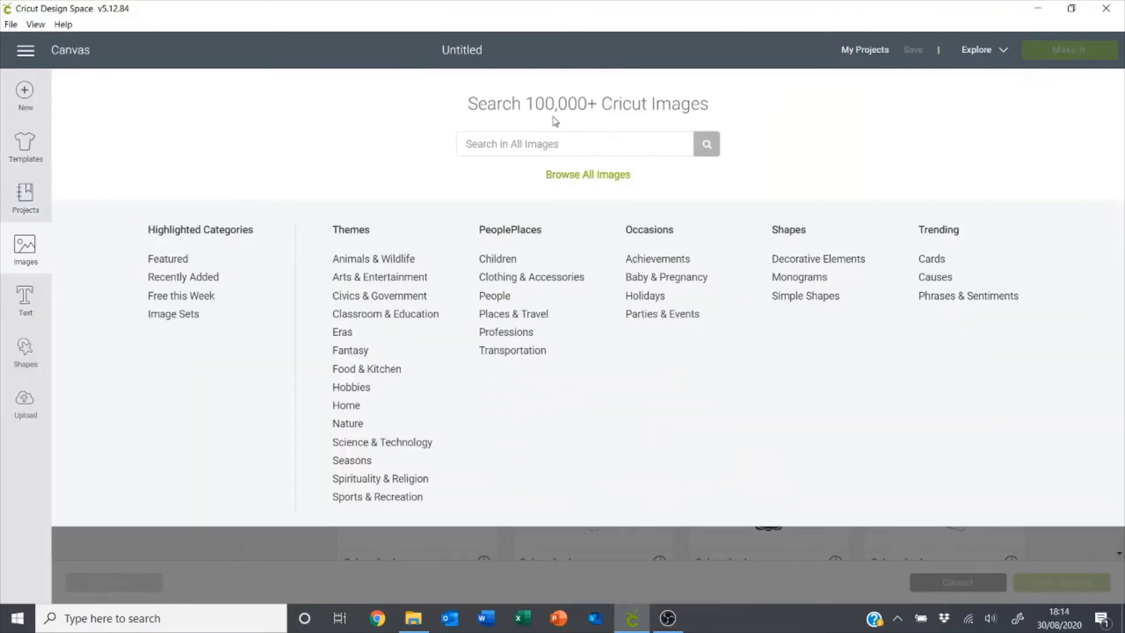
click(518, 144)
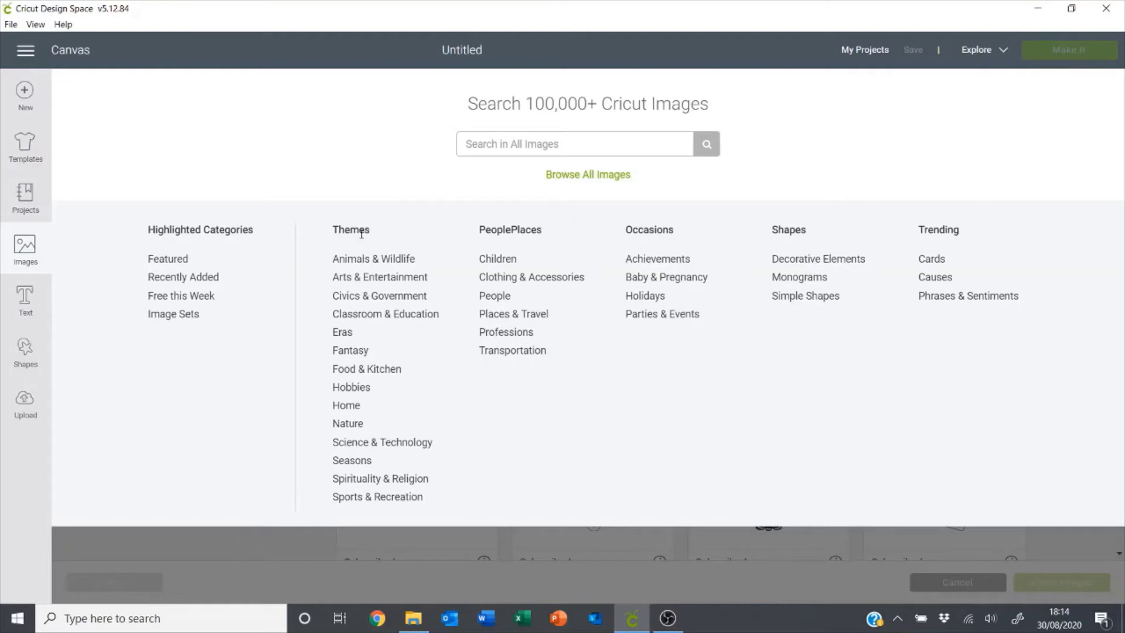
click(360, 258)
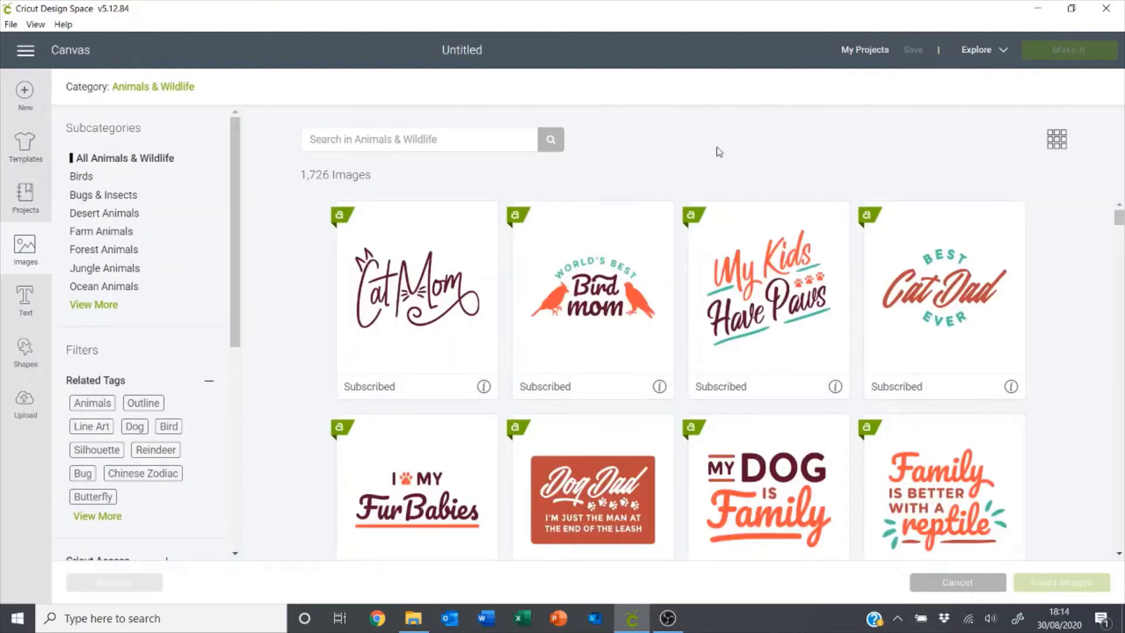
mouse_move(1120, 230)
mouse_down()
mouse_move(1120, 276)
mouse_move(1120, 213)
mouse_up()
scroll(235, 197, down, 1)
Filter the Animals & Wildlife images by Free ownership and browse the matching images
drag(234, 198, 228, 419)
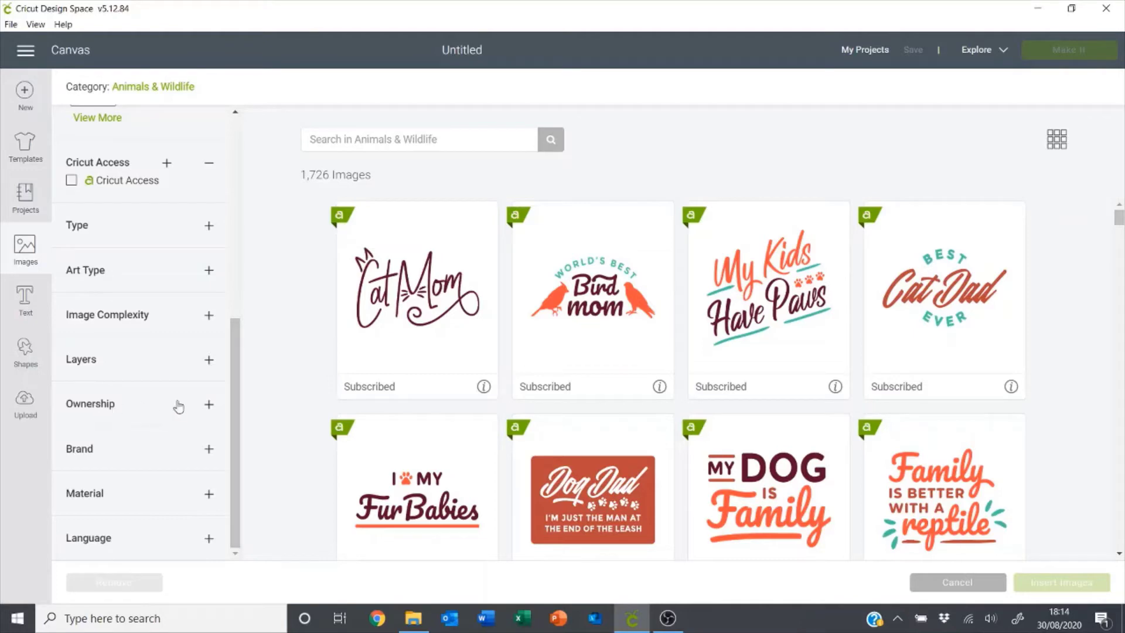
click(208, 404)
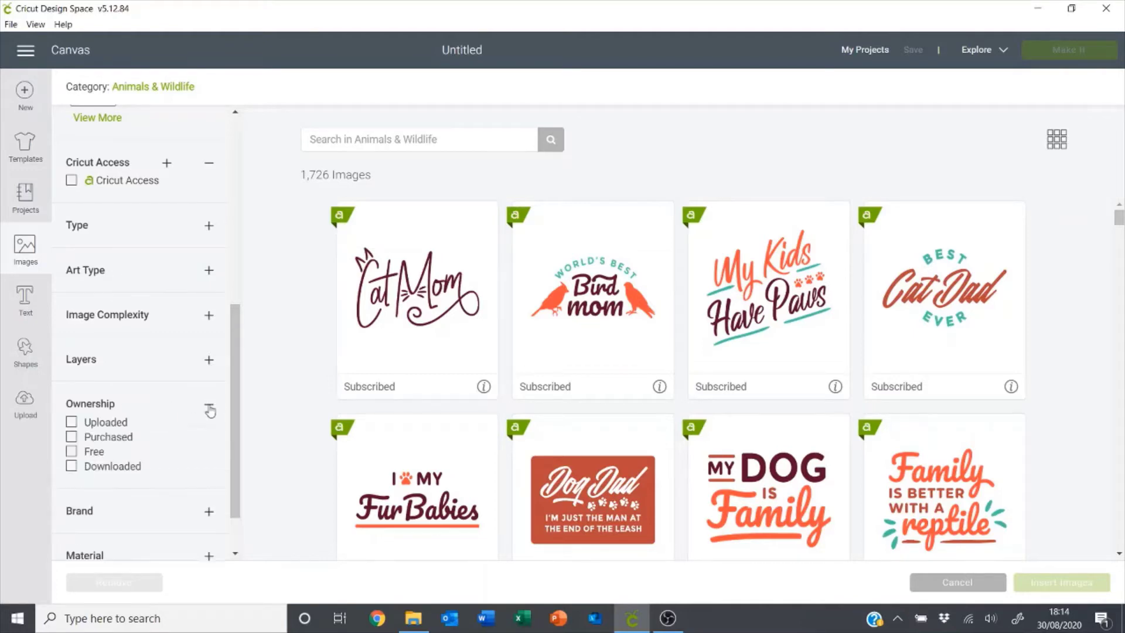
click(71, 451)
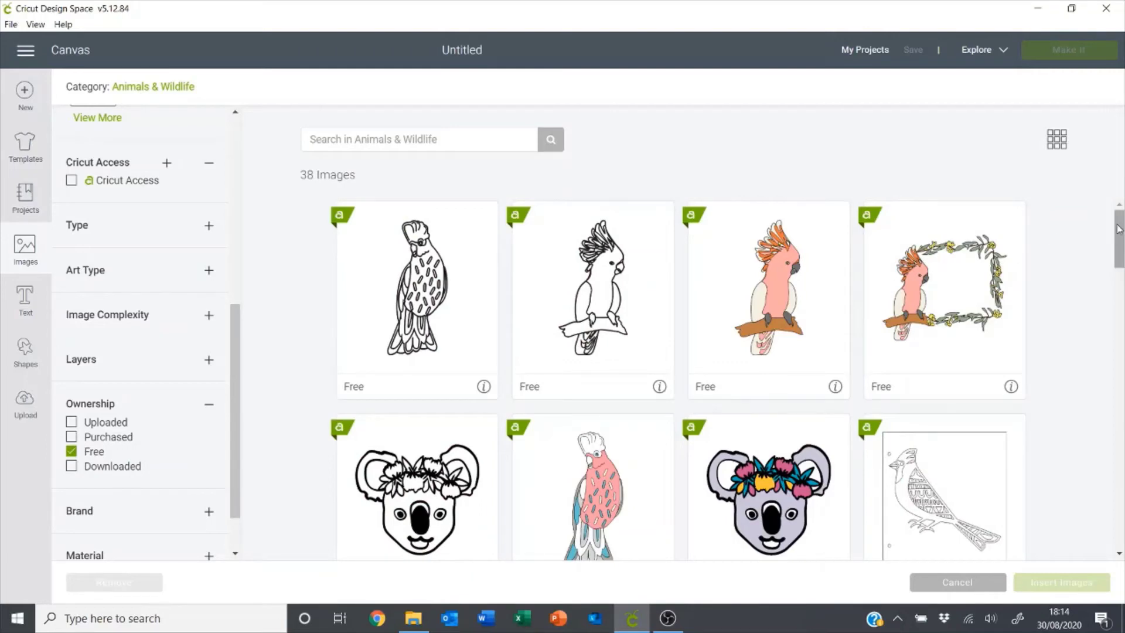
drag(1118, 241, 1117, 376)
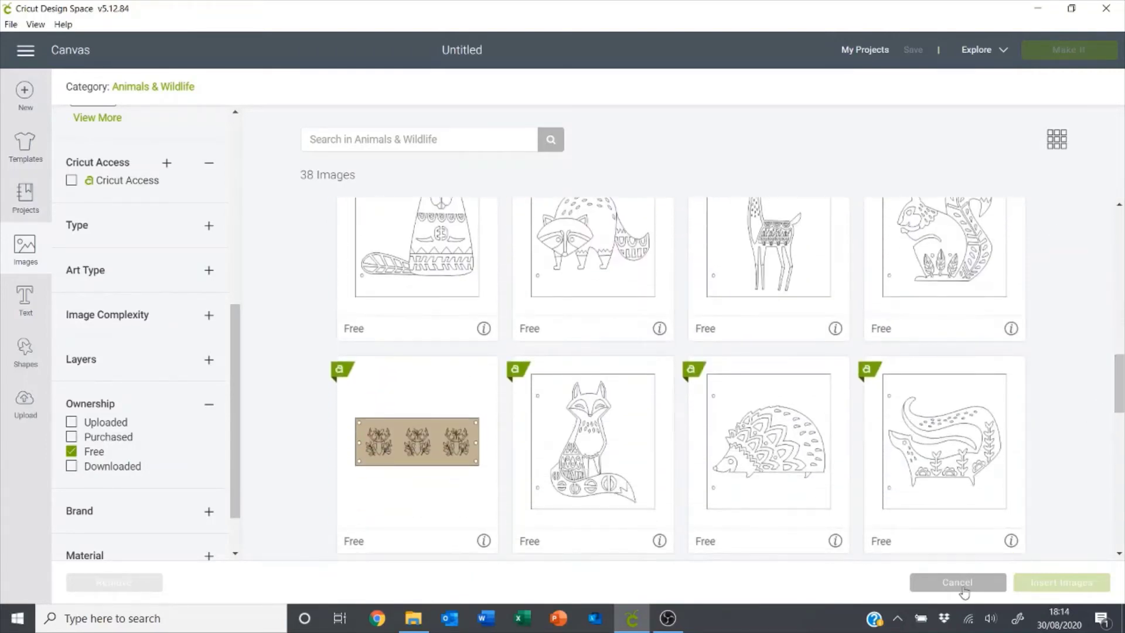
Add the text "Hello" to the canvas and view its advanced ungrouping options
click(26, 301)
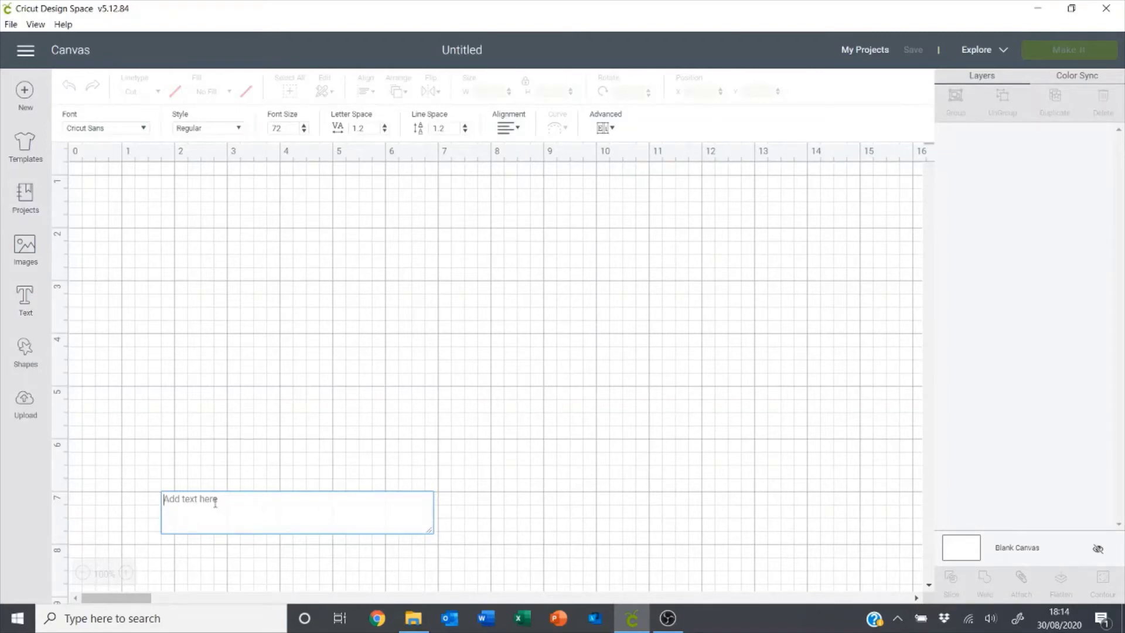
text(Hello)
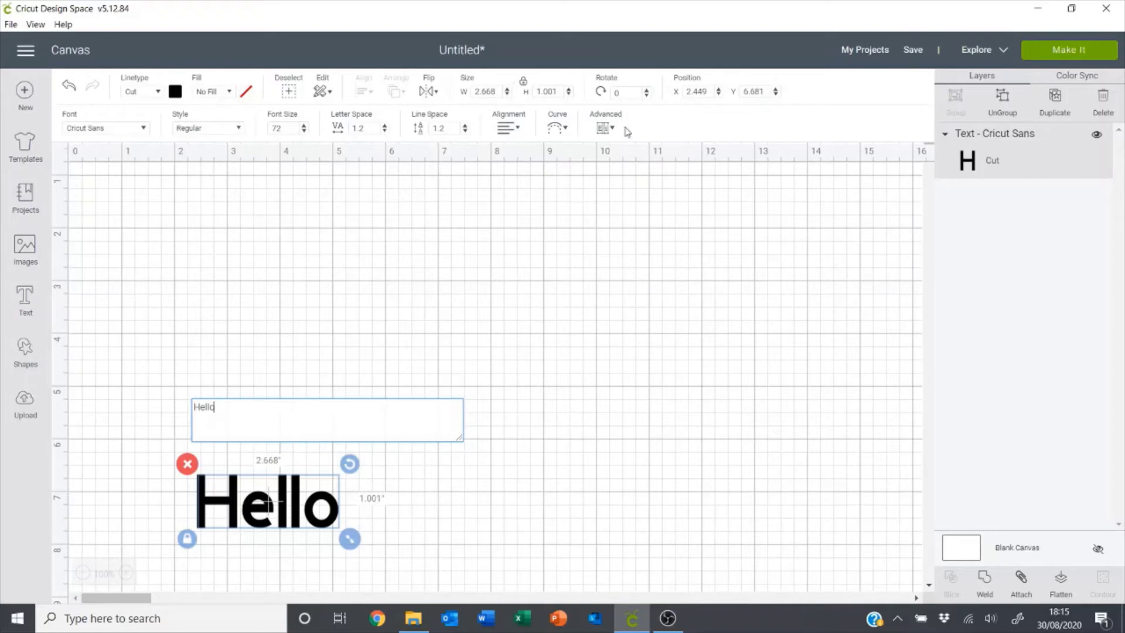
click(603, 132)
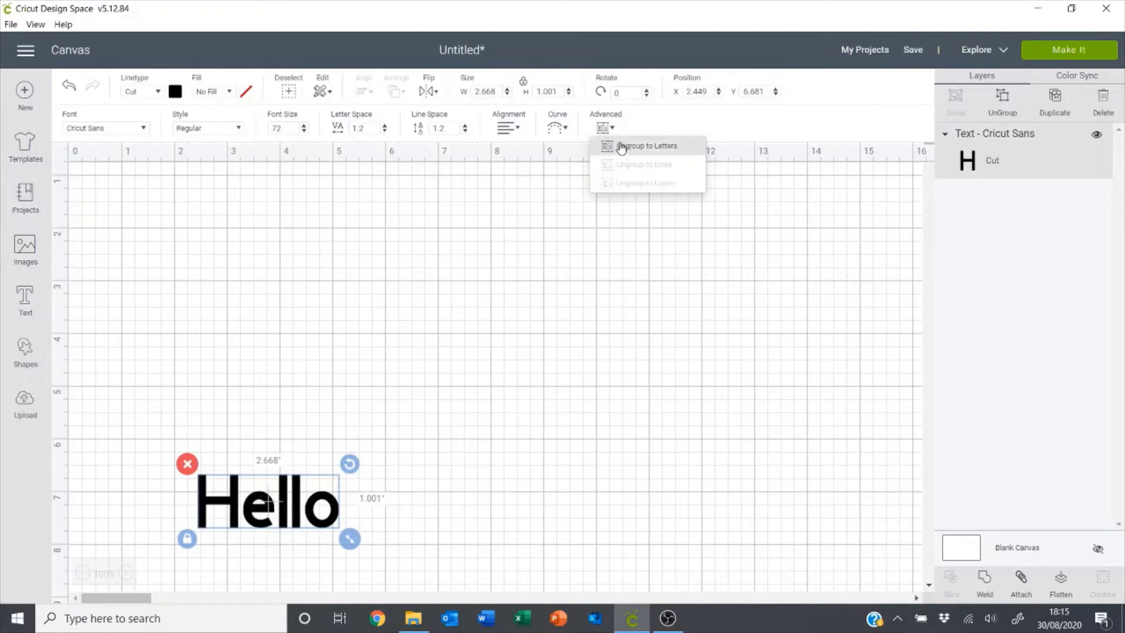
click(712, 123)
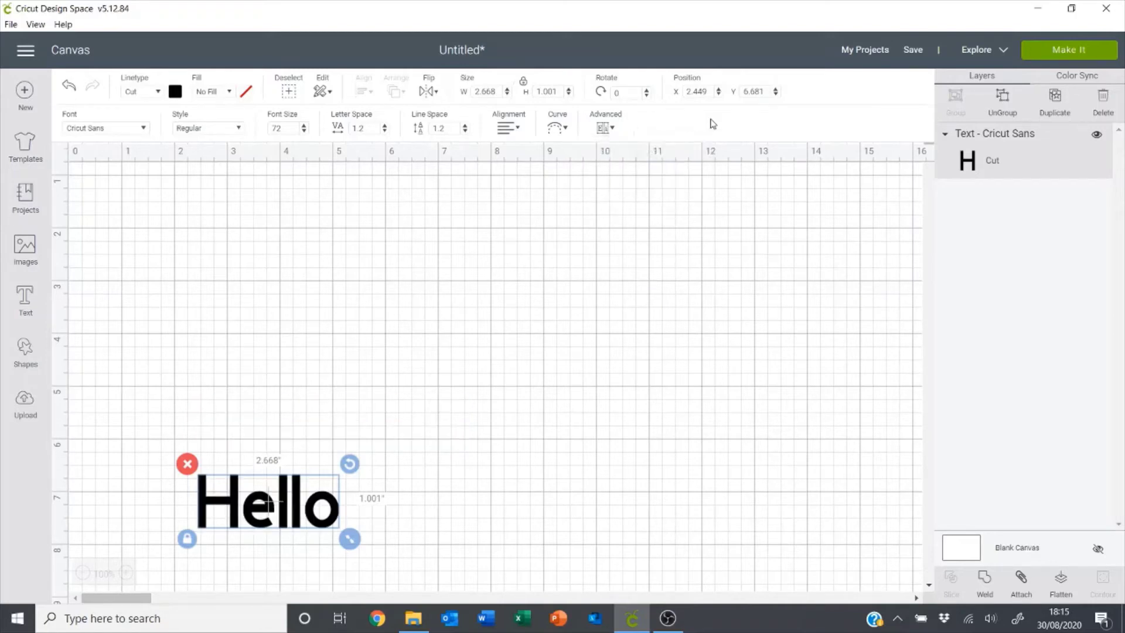
Insert a heart shape and move it above the Hello text, to about X 4.7, Y 0.4
click(24, 352)
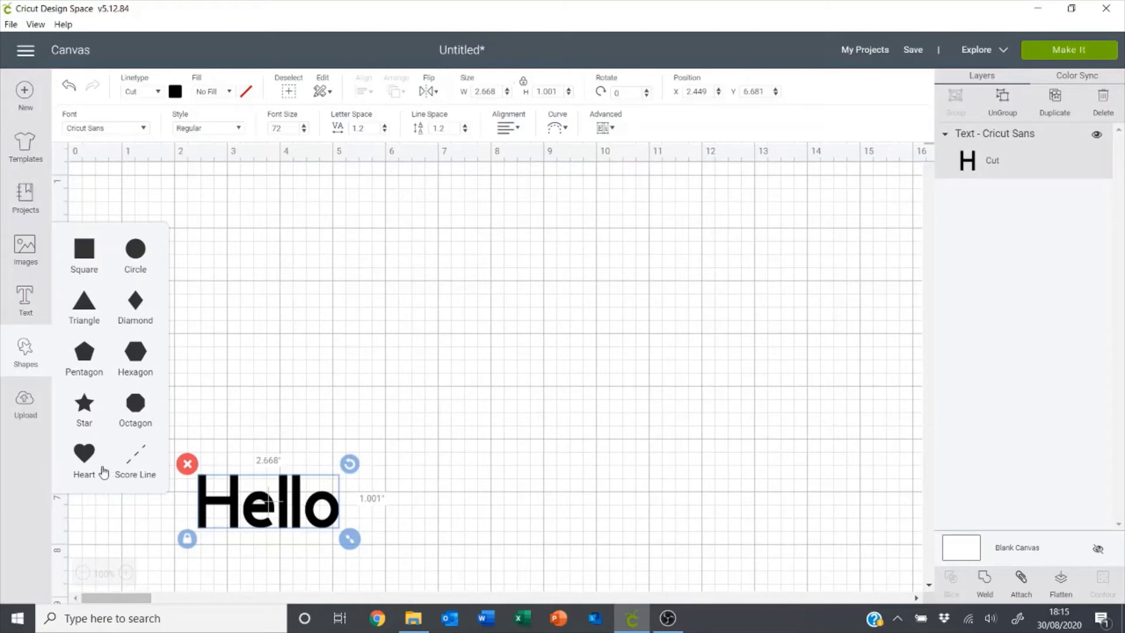
click(87, 458)
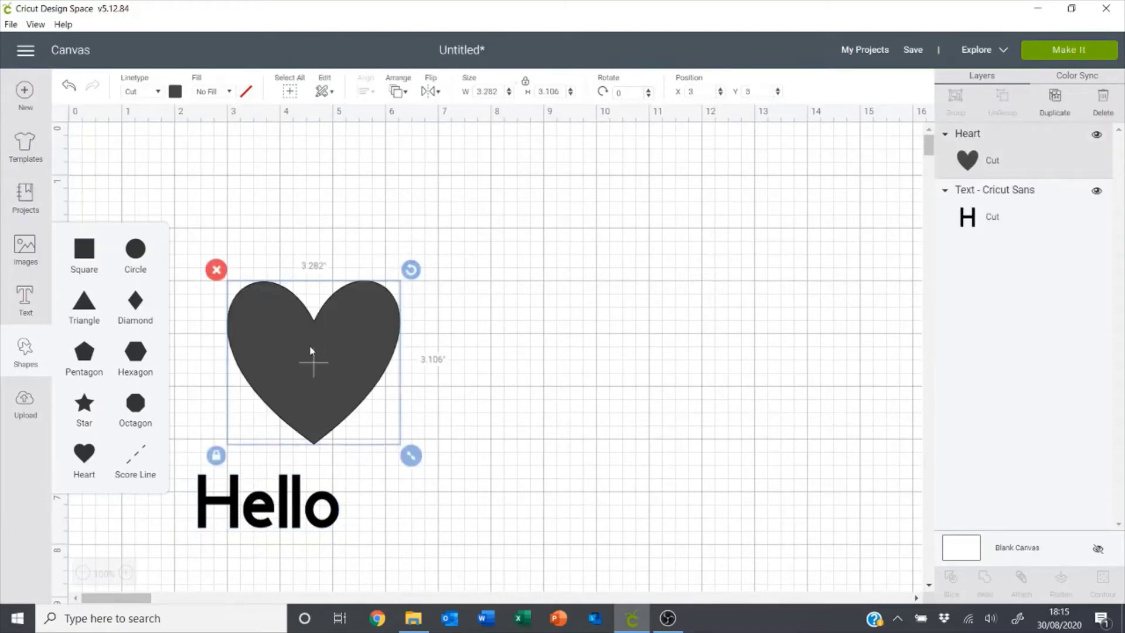
drag(360, 317, 452, 177)
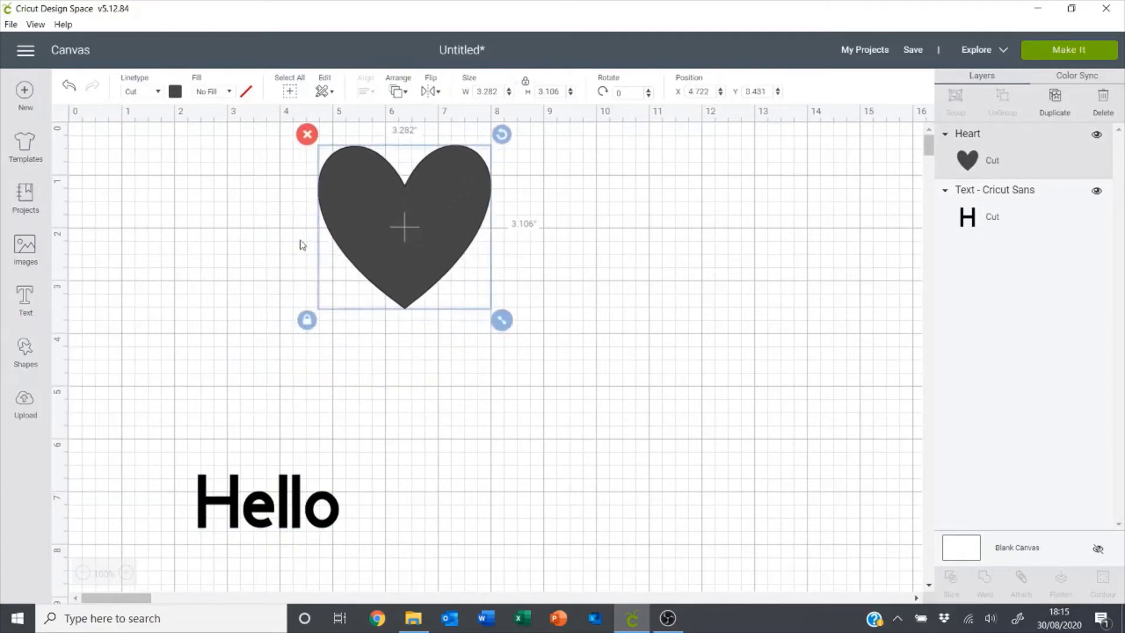
Review the available shapes, the image and pattern upload options, and the recently uploaded images
click(25, 351)
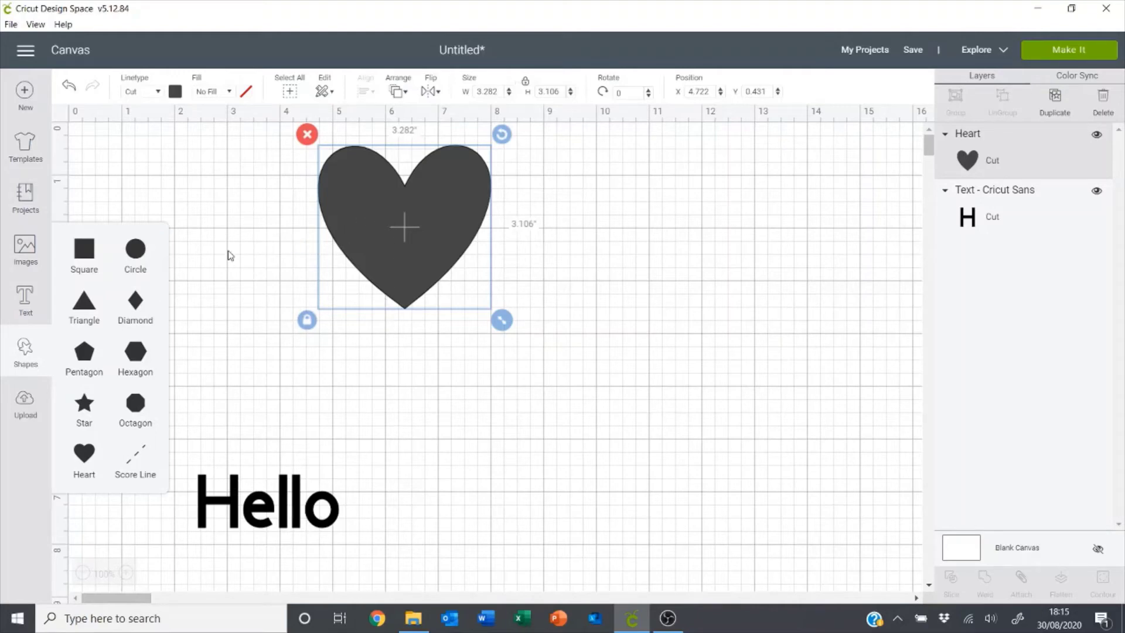
click(24, 404)
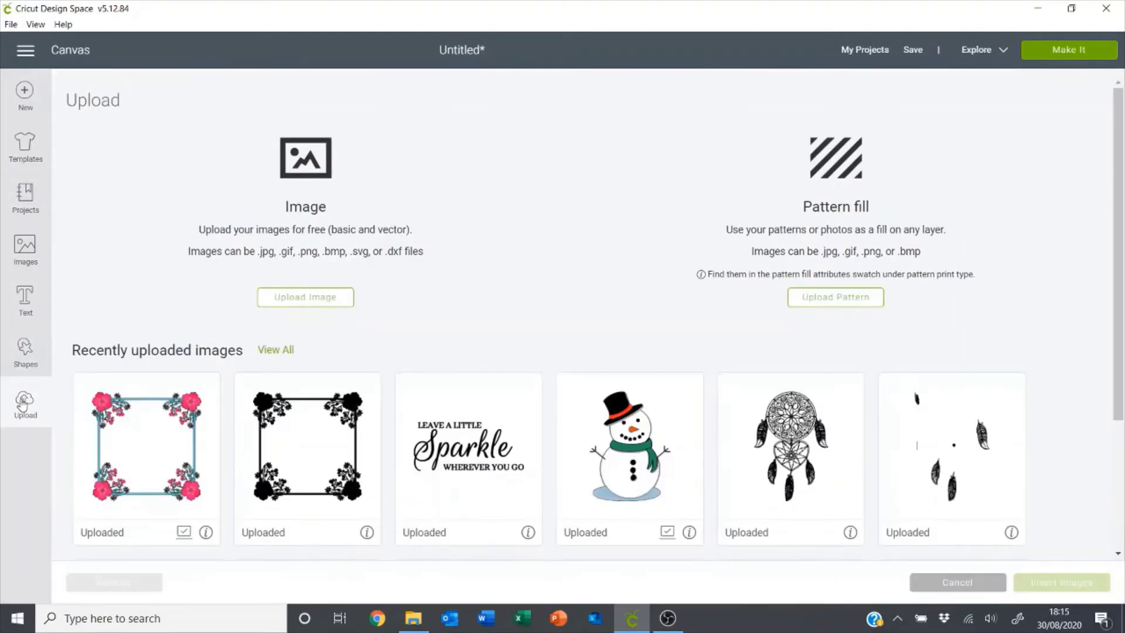
scroll(472, 301, down, 2)
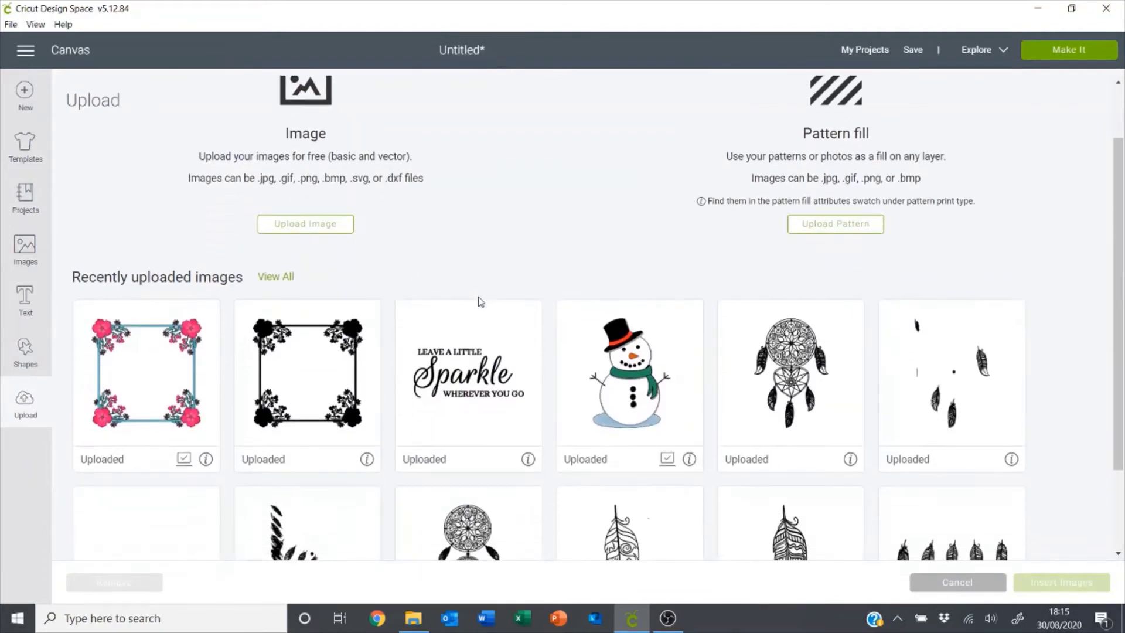
scroll(450, 269, up, 2)
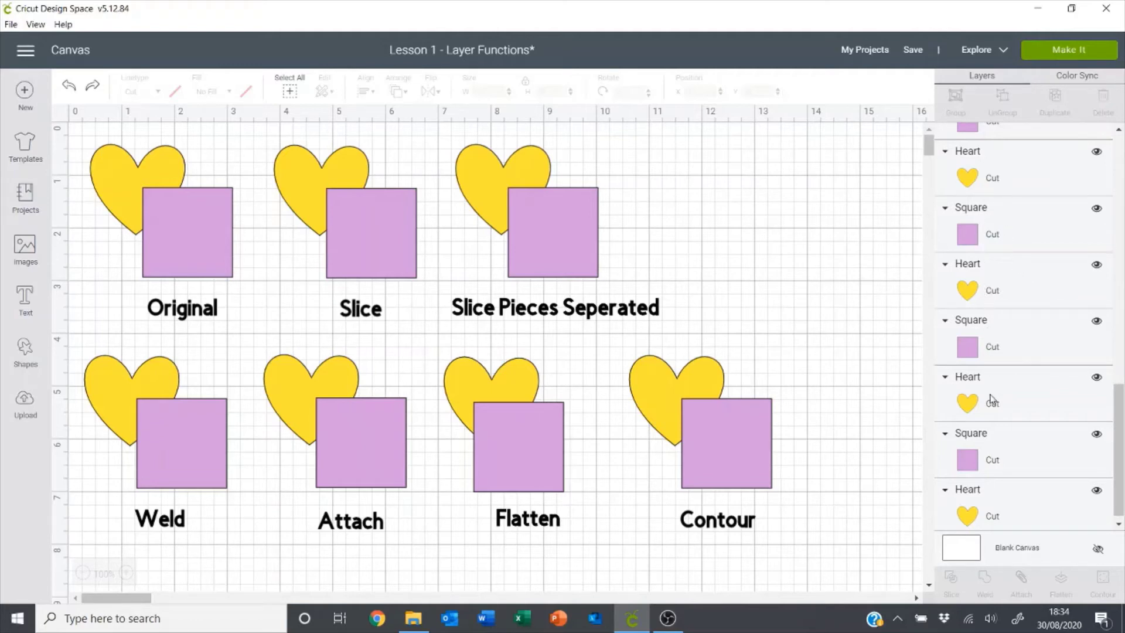
Select the hearts of the Original, Slice and Slice Pieces Seperated samples together with the Original and Slice squares
click(973, 292)
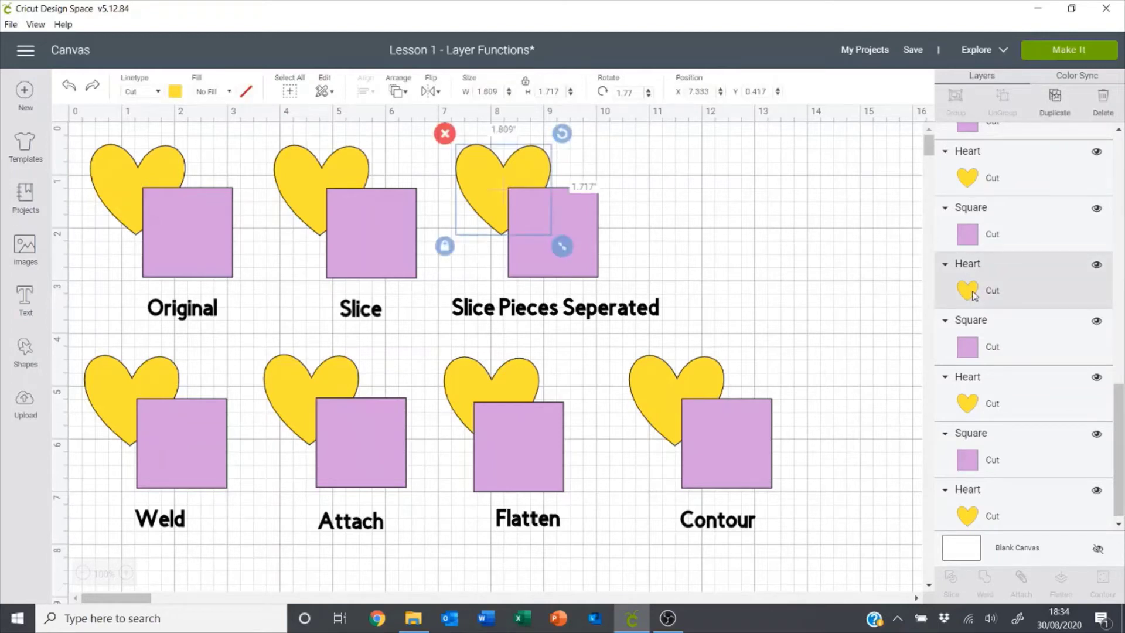
shift+click(984, 337)
shift+click(977, 378)
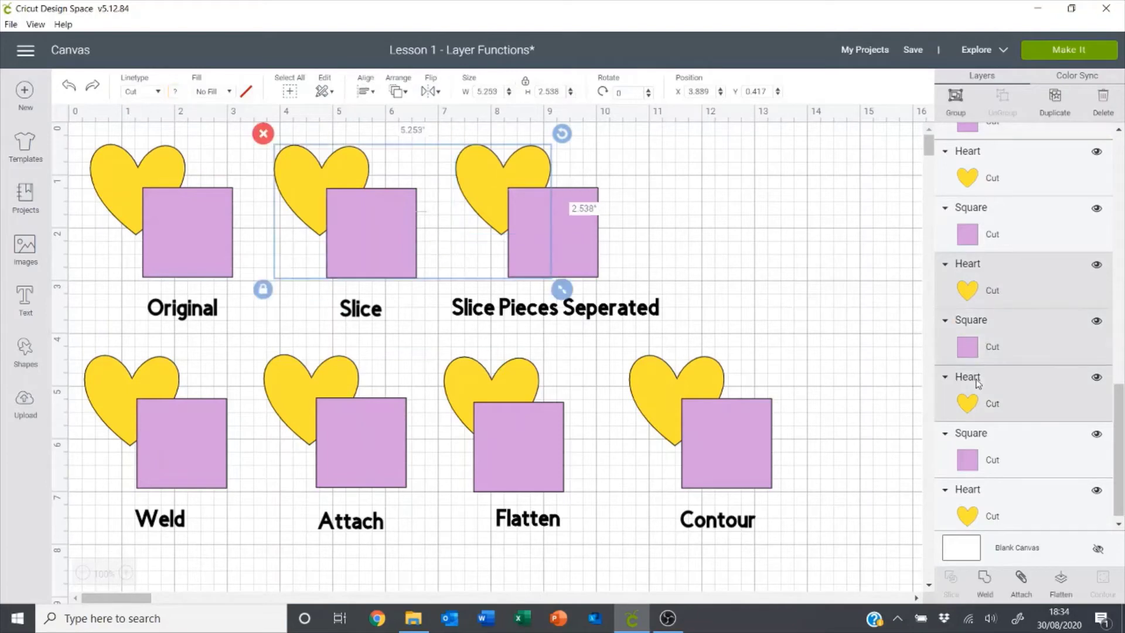
shift+click(975, 448)
shift+click(976, 491)
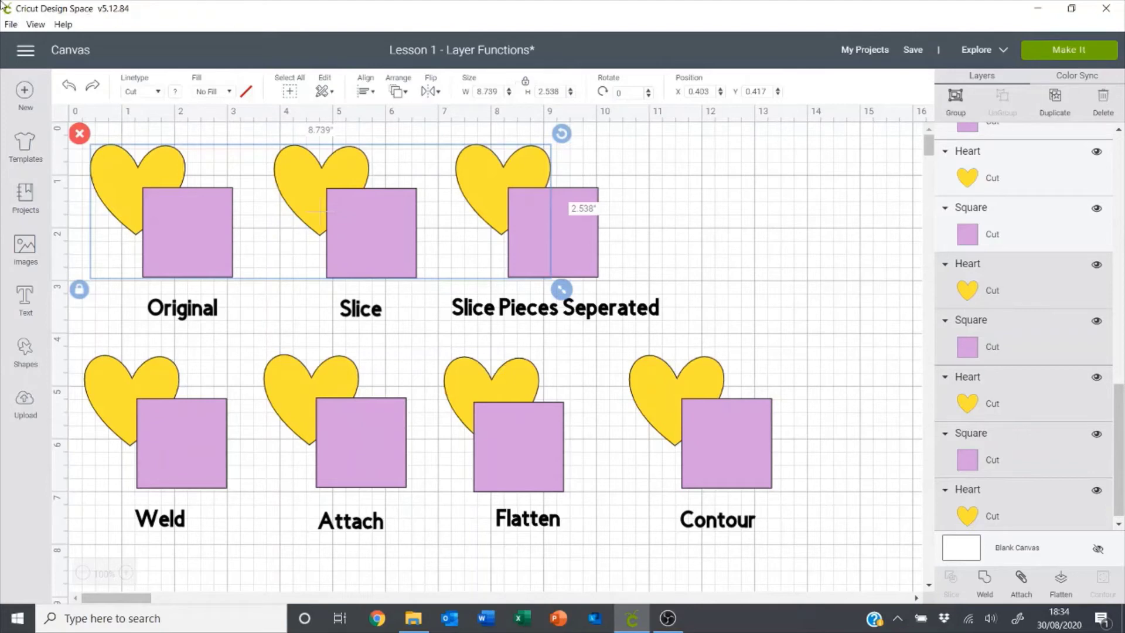
Combine all objects on the Layer Functions canvas into one group
click(290, 91)
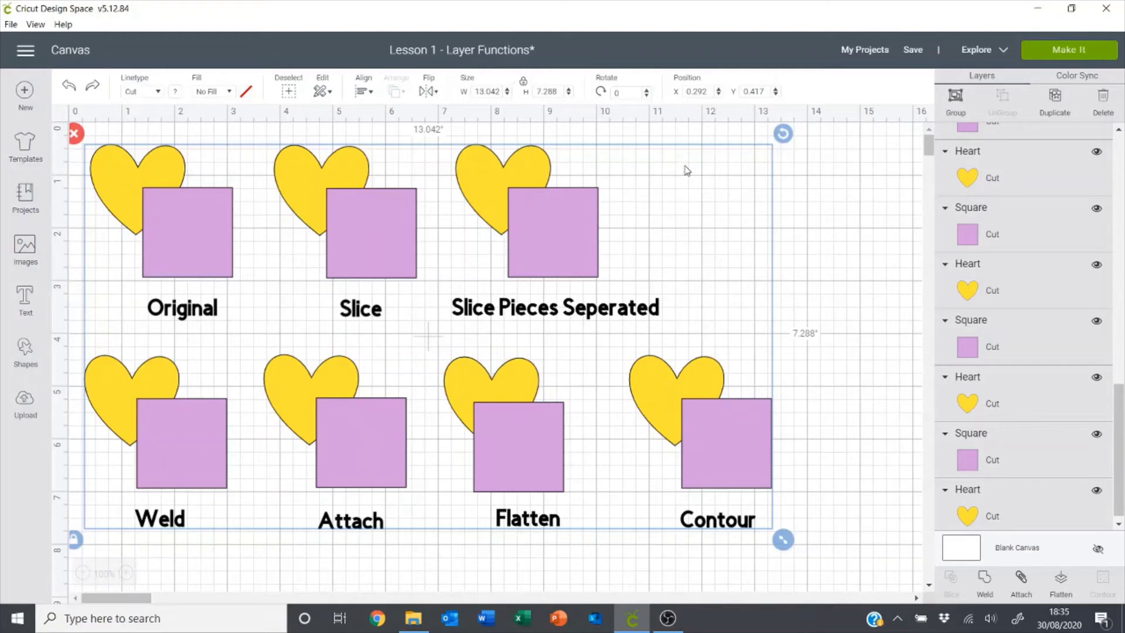
click(954, 103)
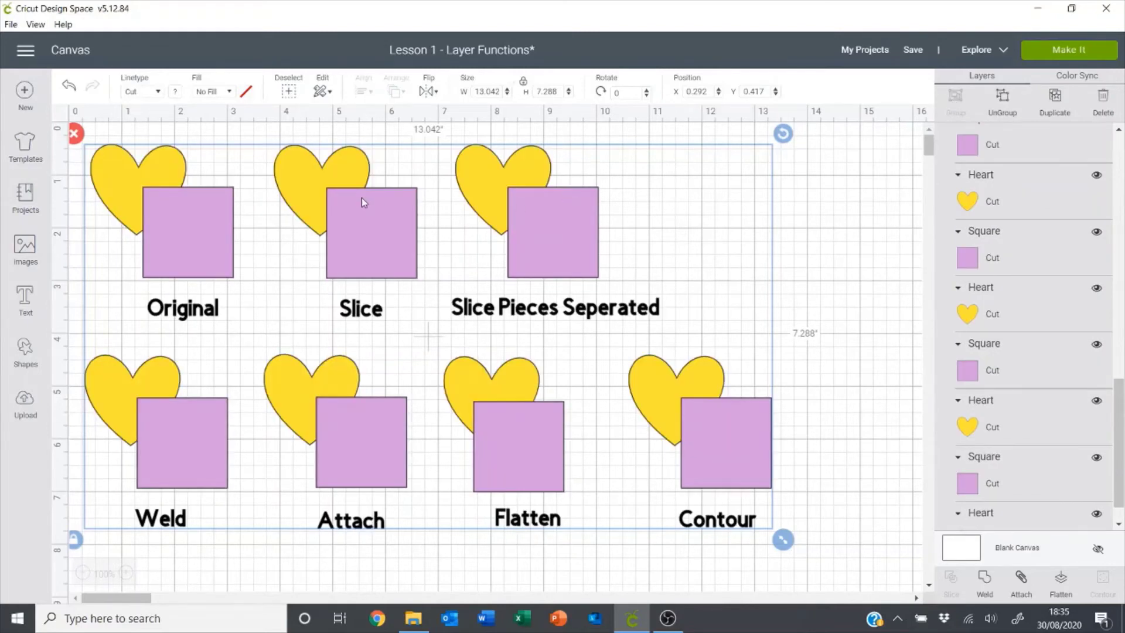
Move the group to about X 0.57, Y 0.36 and resize it proportionally to about 12.1 by 6.8 inches
drag(435, 203, 382, 194)
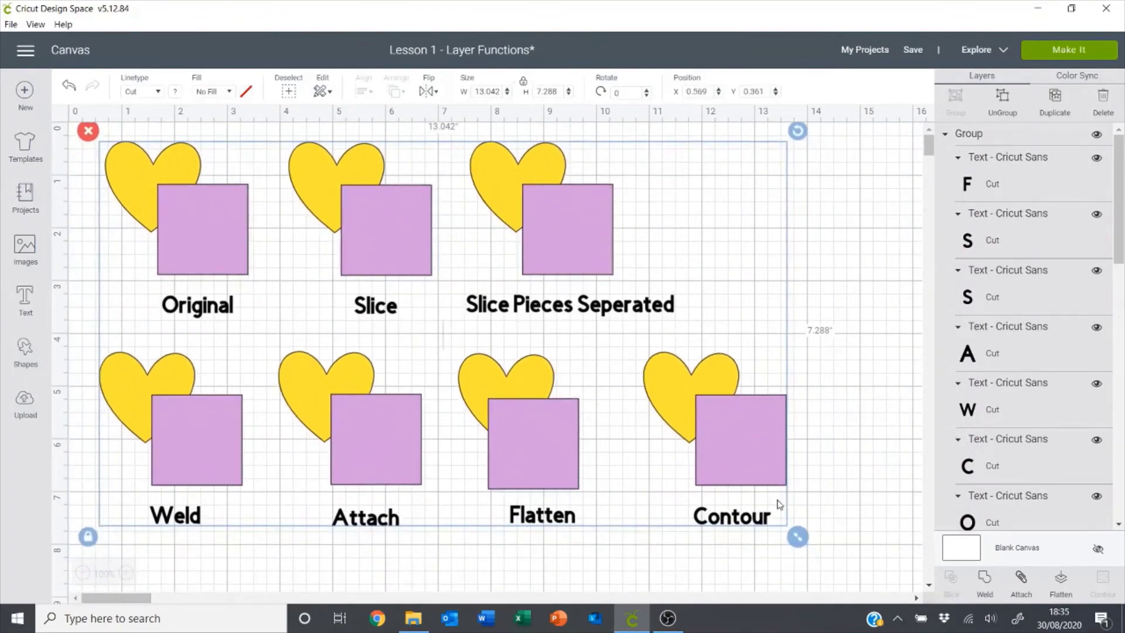
drag(796, 536, 632, 444)
drag(693, 502, 807, 627)
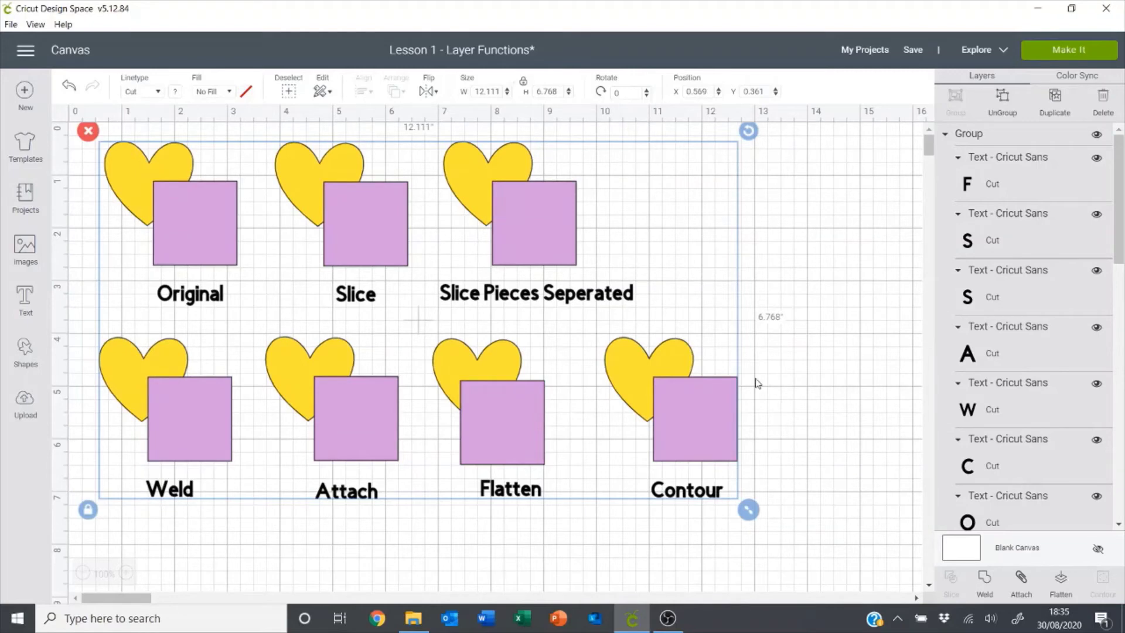
Ungroup all canvas objects and nudge the Slice Pieces Seperated square to about X 7.99, Y 1.07
click(1001, 106)
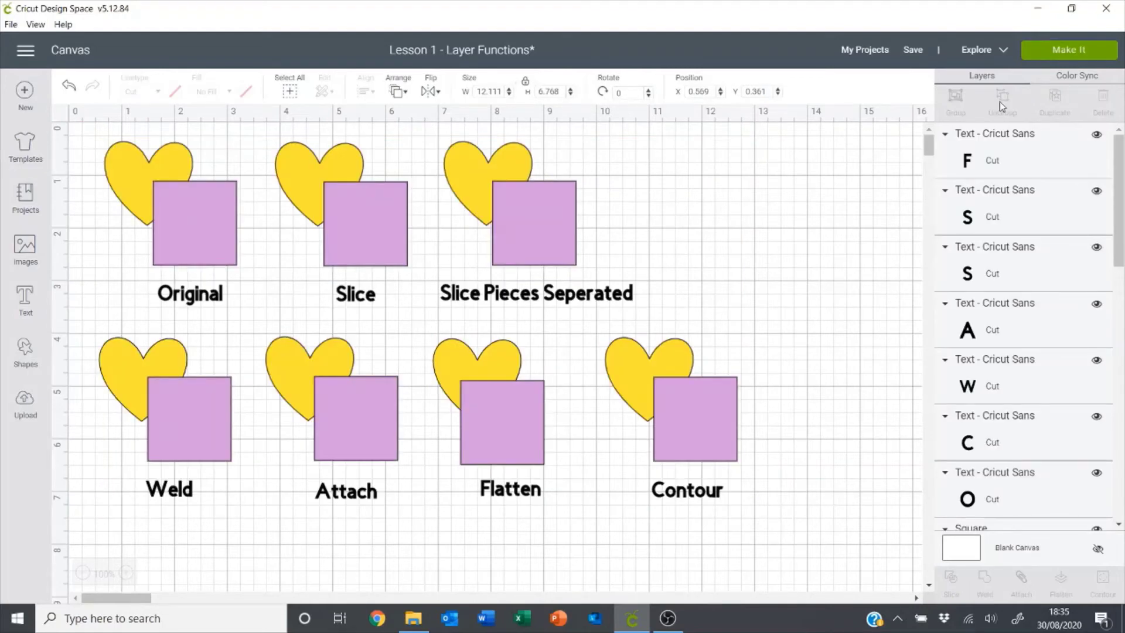
click(524, 222)
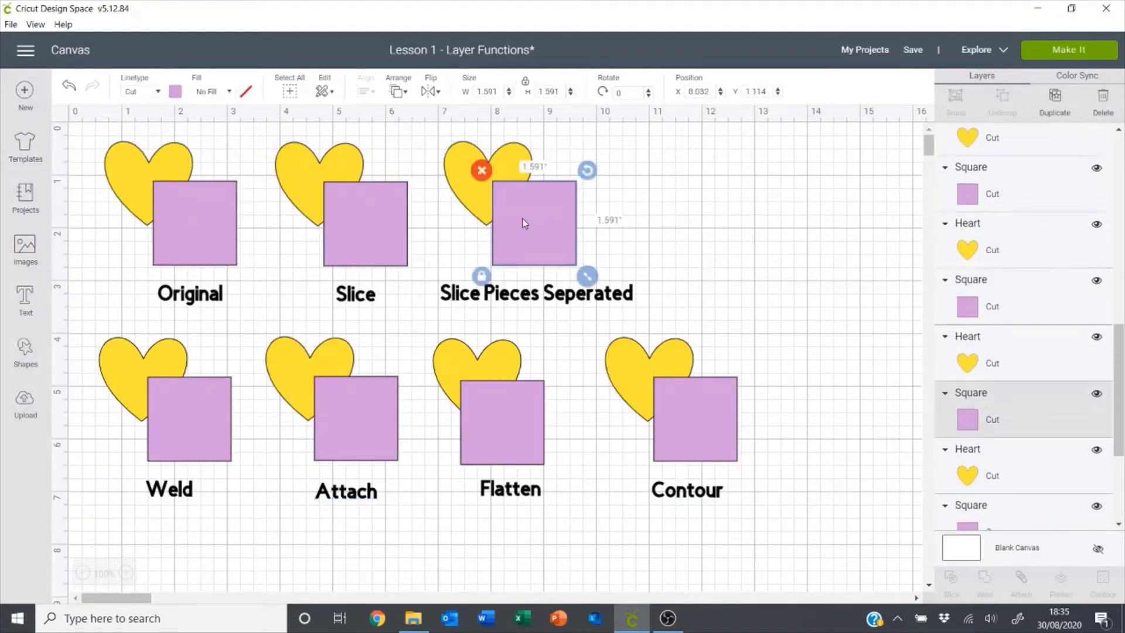
mouse_move(524, 222)
mouse_down()
mouse_move(615, 222)
mouse_move(516, 217)
mouse_up()
click(742, 204)
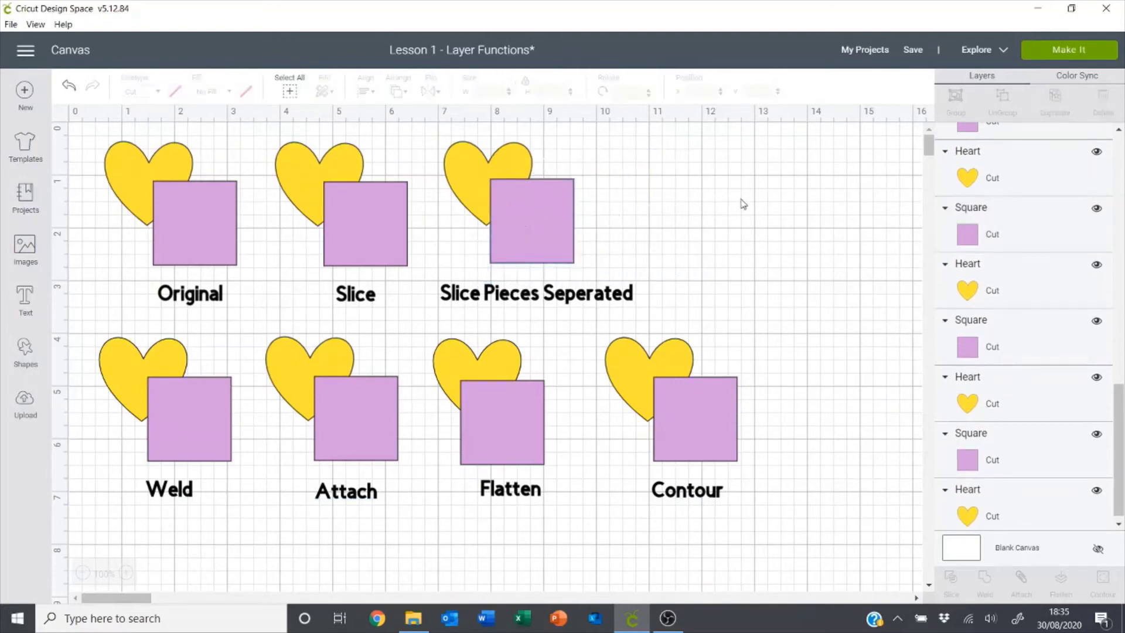
Hide the square of the Slice Pieces Seperated sample and show it again
click(532, 199)
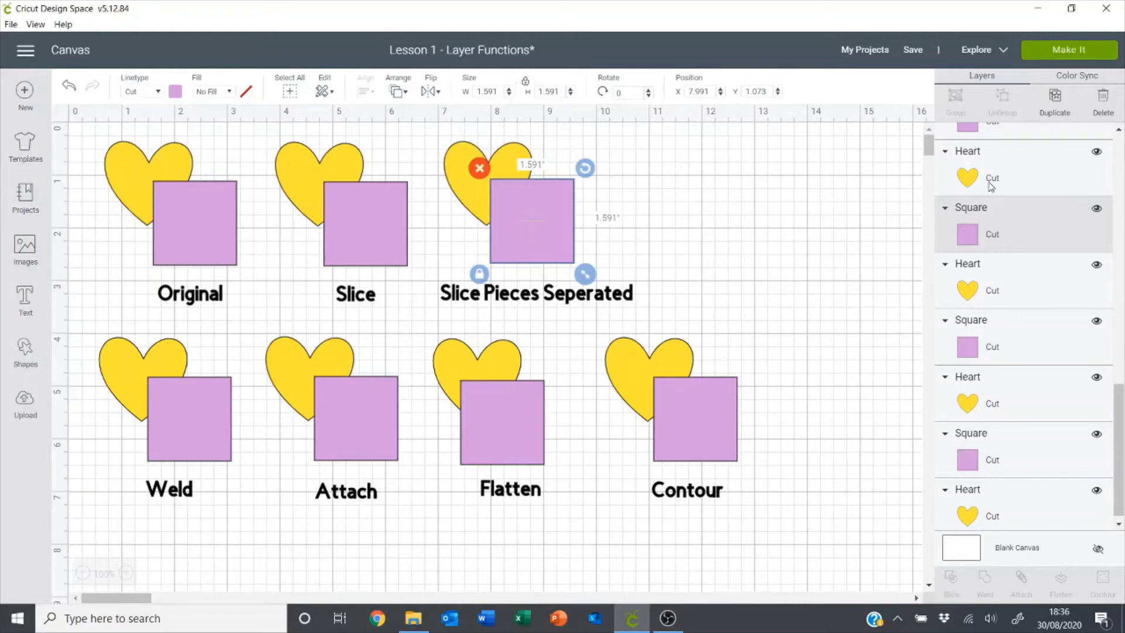
click(1096, 211)
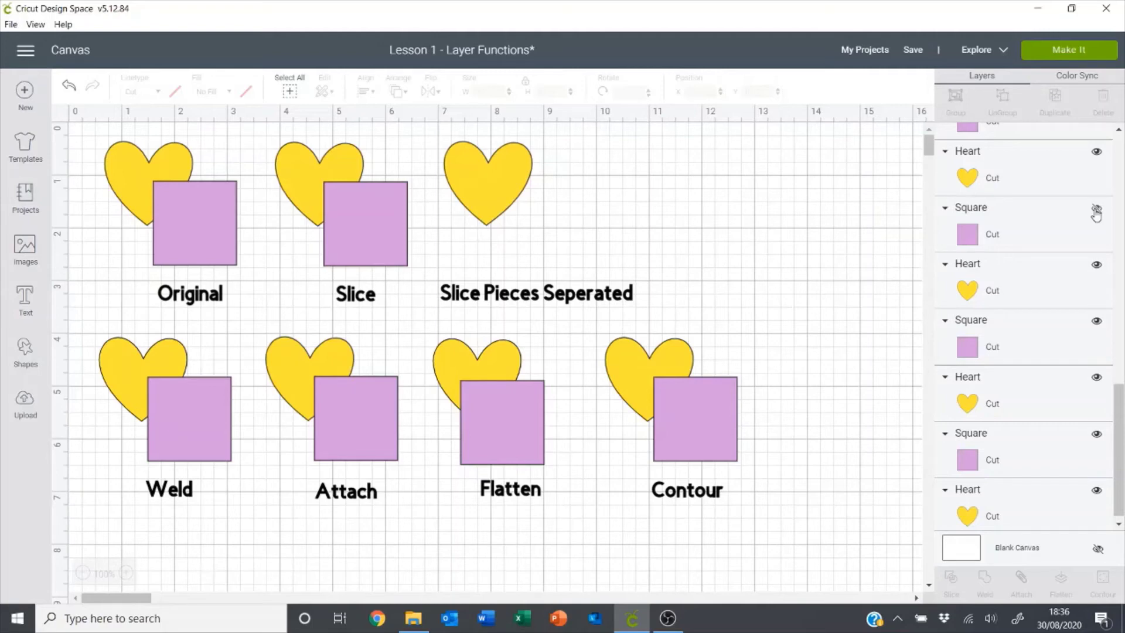
click(1094, 211)
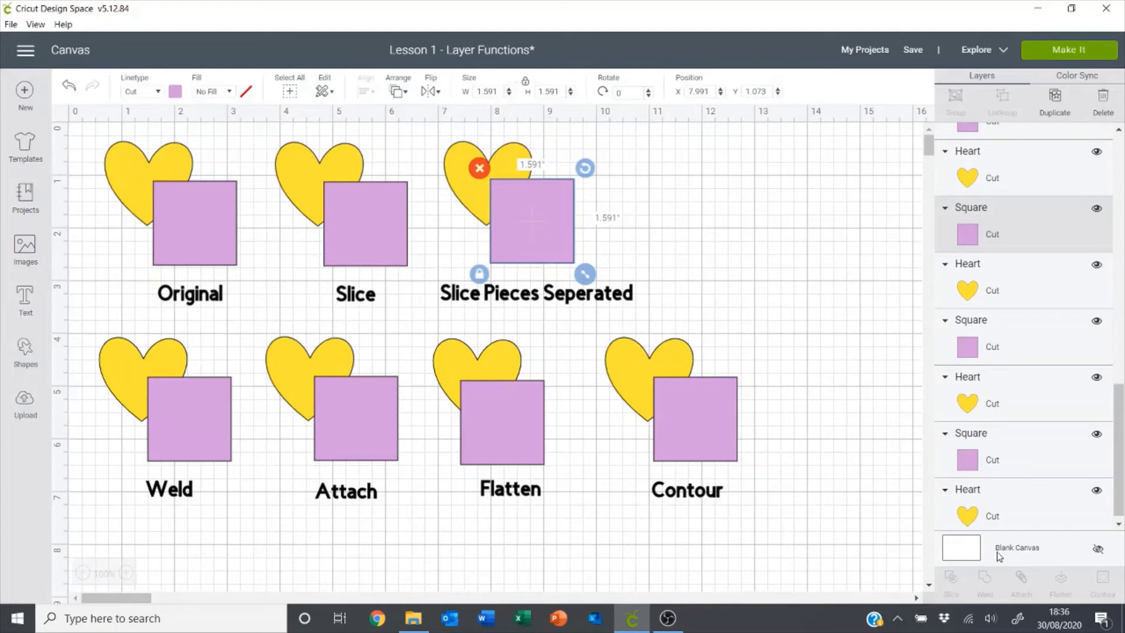
Try a light blue canvas colour and restore the canvas to white
click(961, 549)
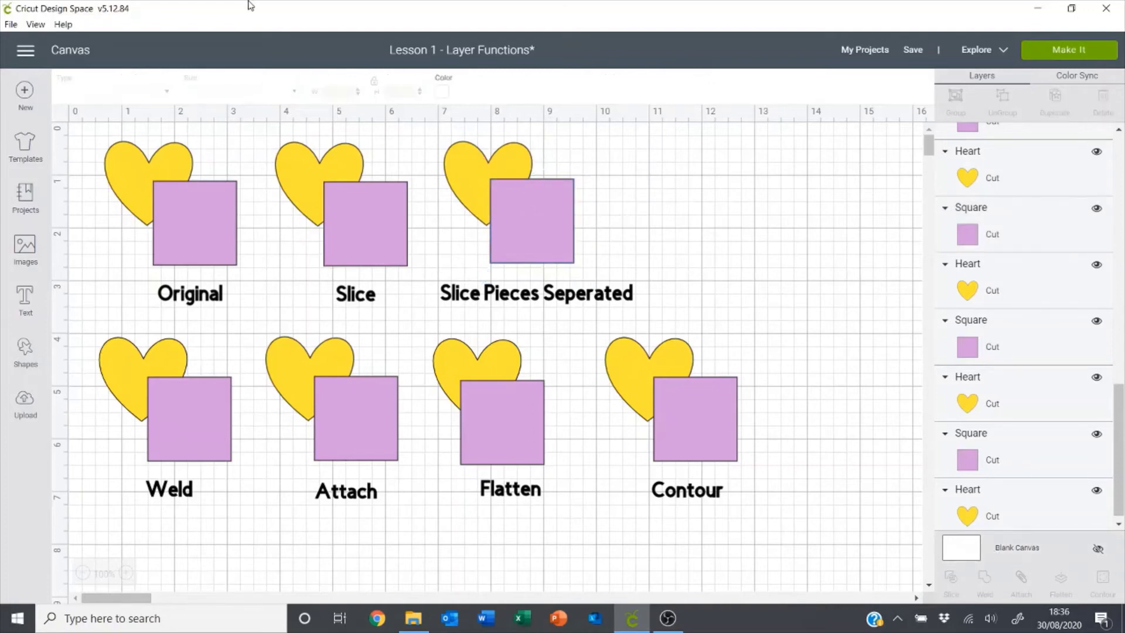
click(441, 94)
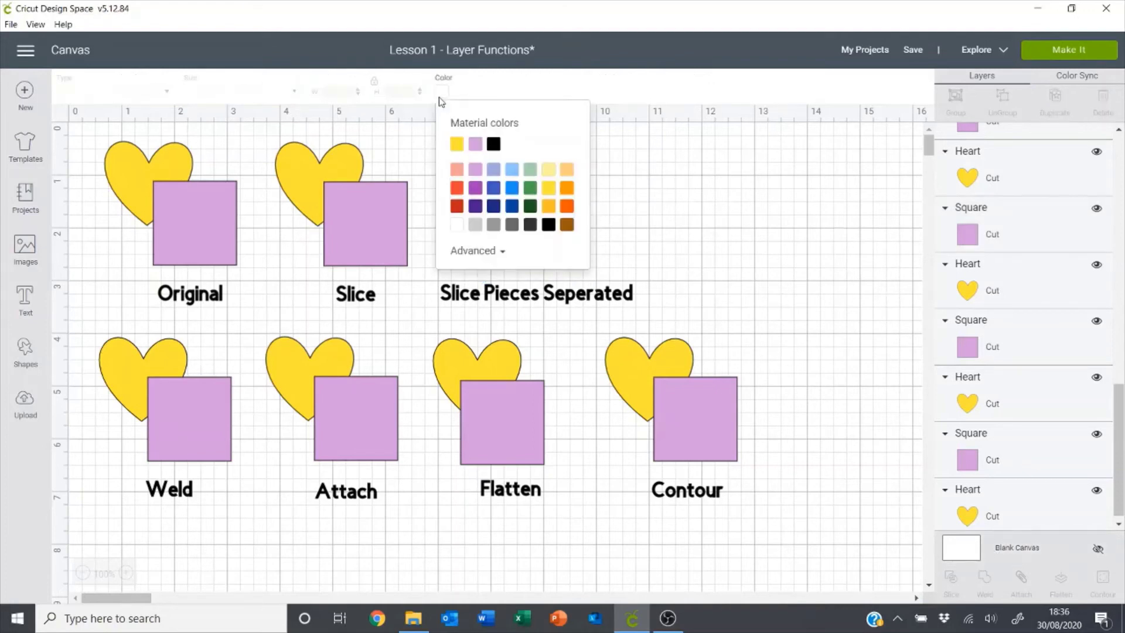
click(515, 171)
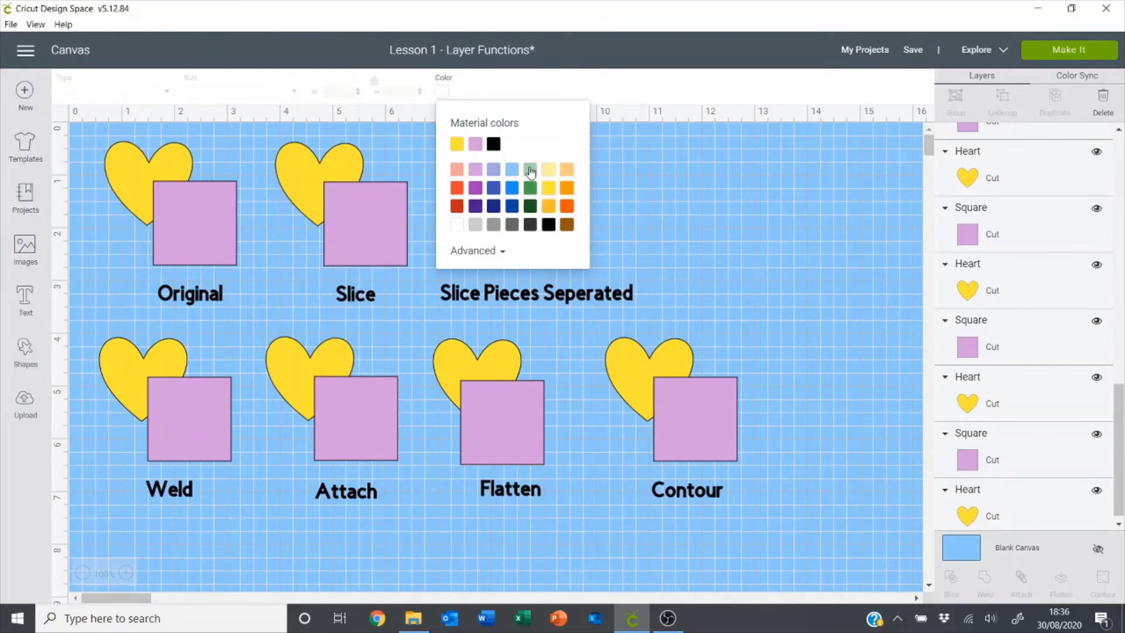
click(457, 226)
click(739, 197)
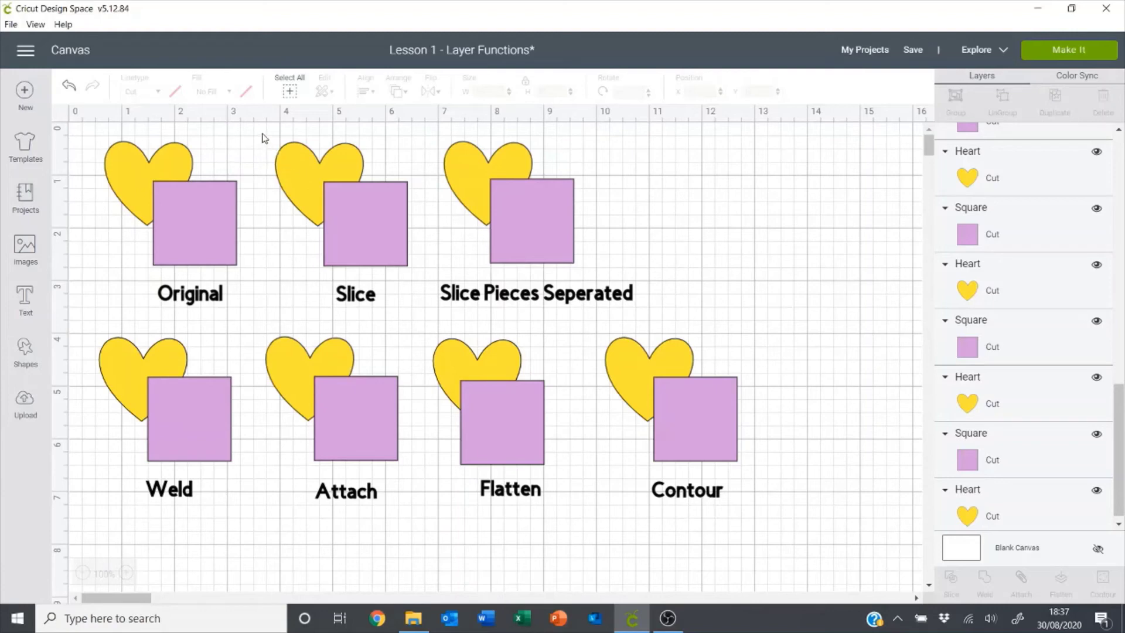
Slice the overlapping heart and square of the Slice sample, and likewise those of the Slice Pieces Seperated sample
drag(270, 128, 418, 276)
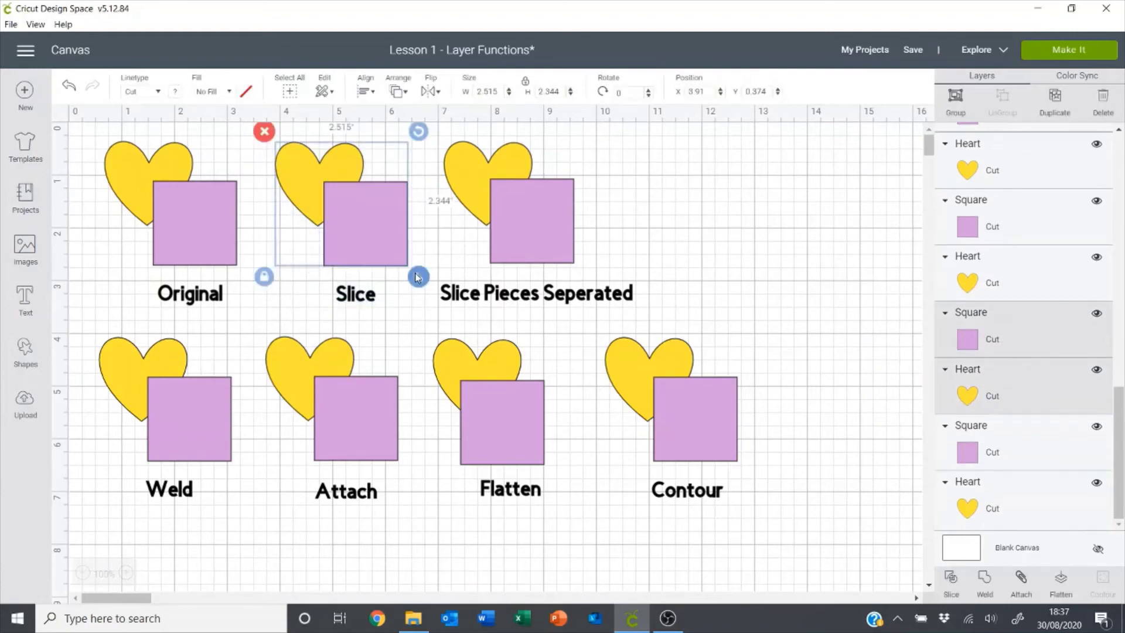
click(951, 582)
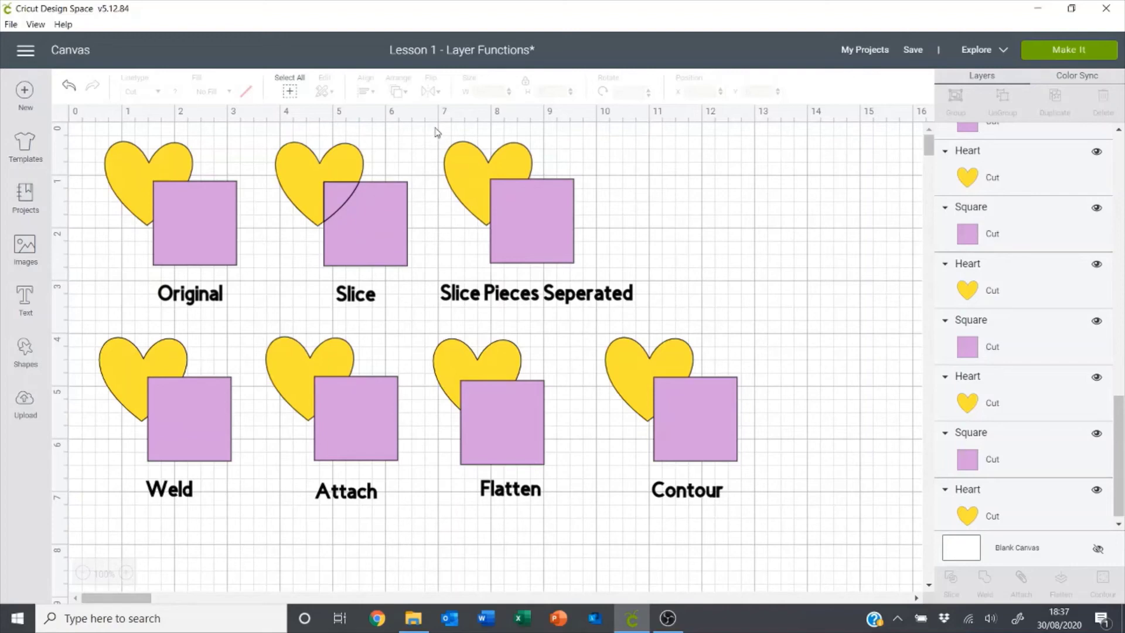
drag(434, 126, 605, 277)
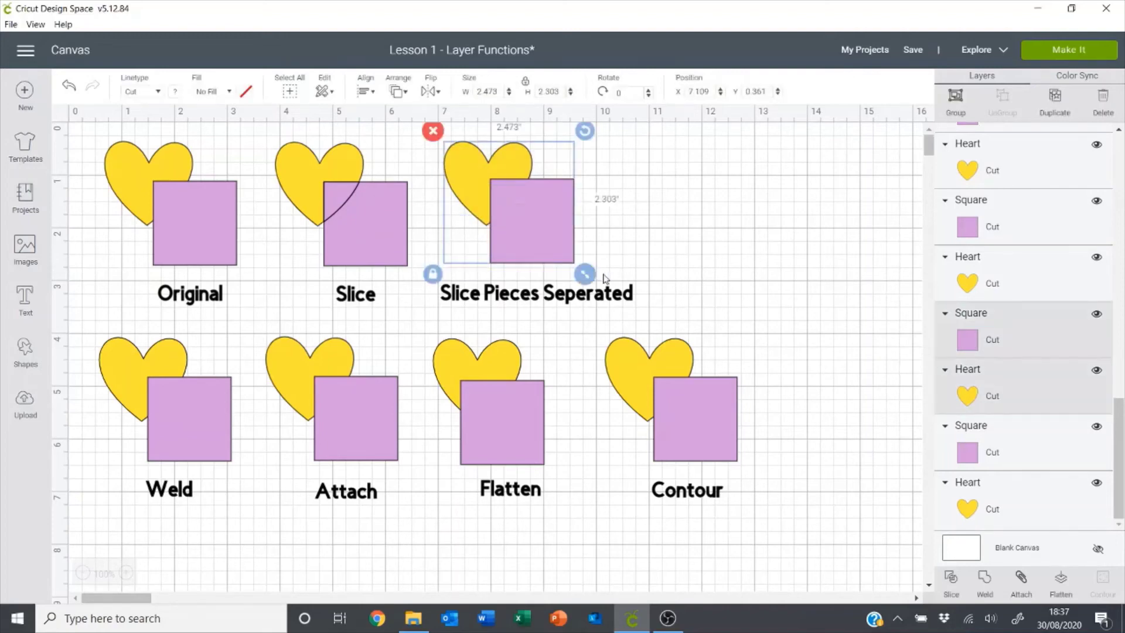
click(952, 581)
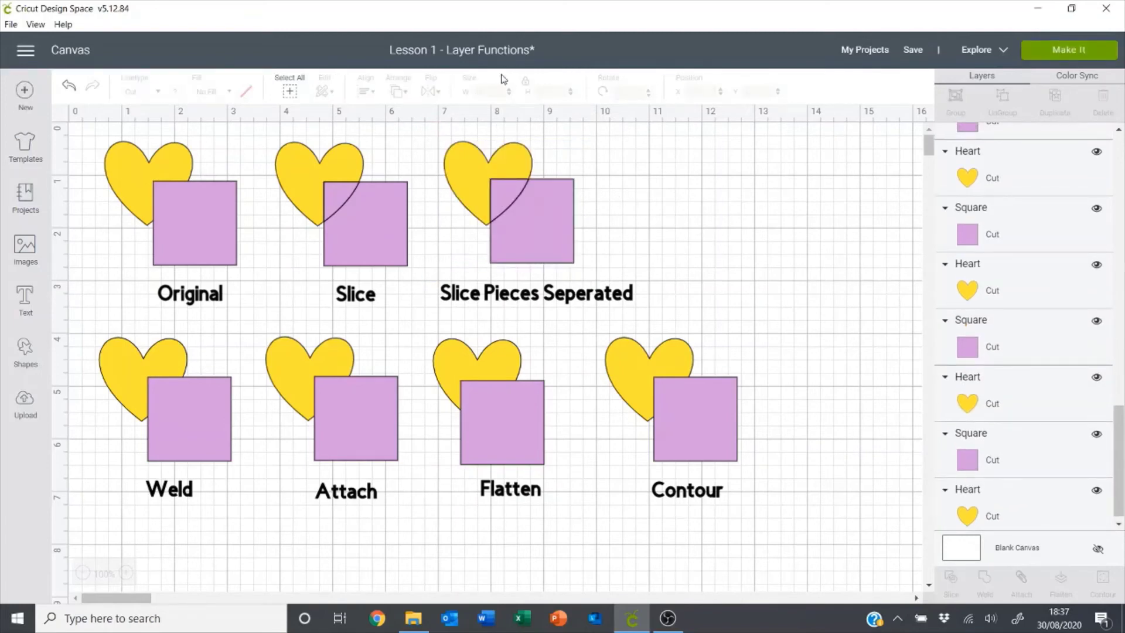
Separate the Slice Pieces Seperated results, placing the notched square at about X 12, Y 1.14 and the yellow offcut at about X 8.52, Y 1.74
drag(532, 226, 801, 238)
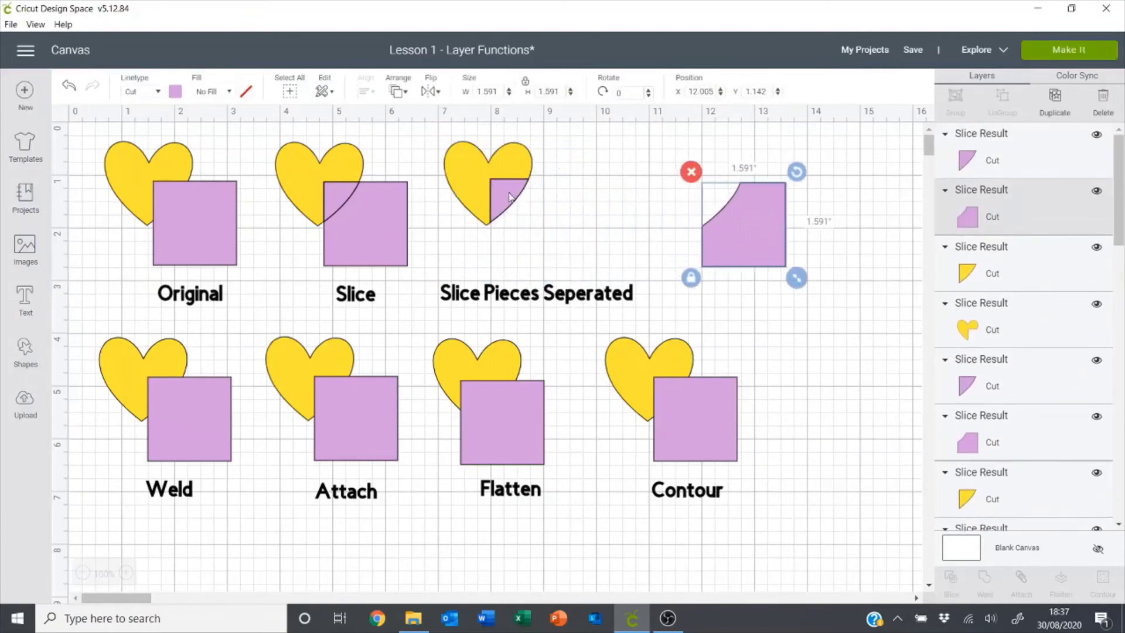
drag(504, 191, 539, 237)
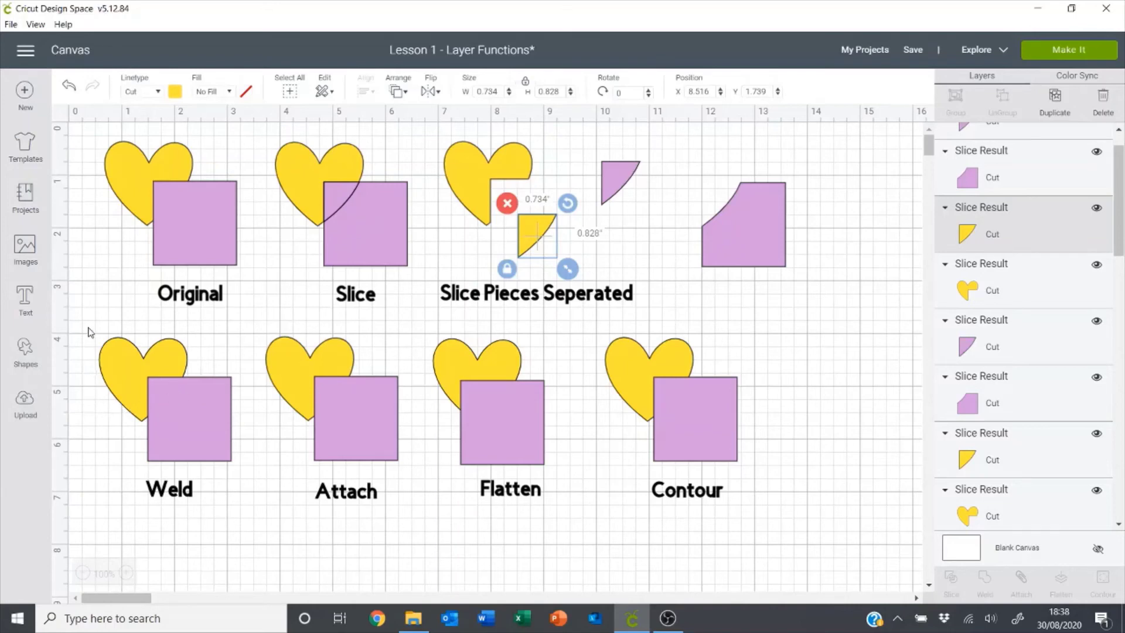
Weld the heart and square of the Weld sample into one shape
drag(93, 320, 245, 473)
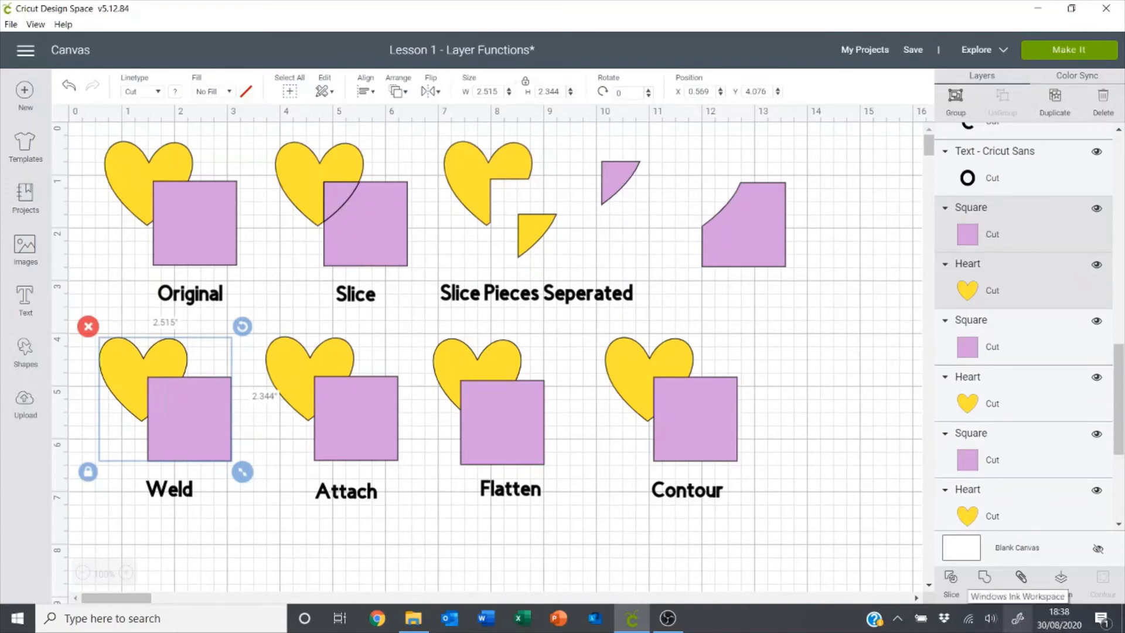
click(985, 582)
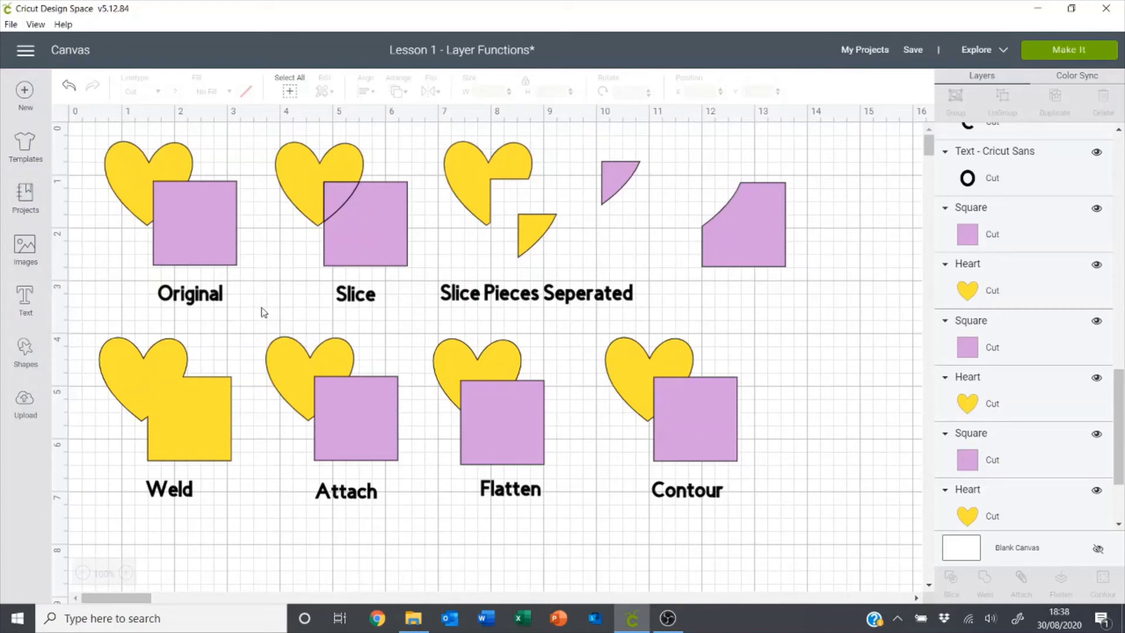
Attach the heart and square of the Attach sample and move the attached pair to about X 3.79, Y 3.98
drag(256, 310, 417, 480)
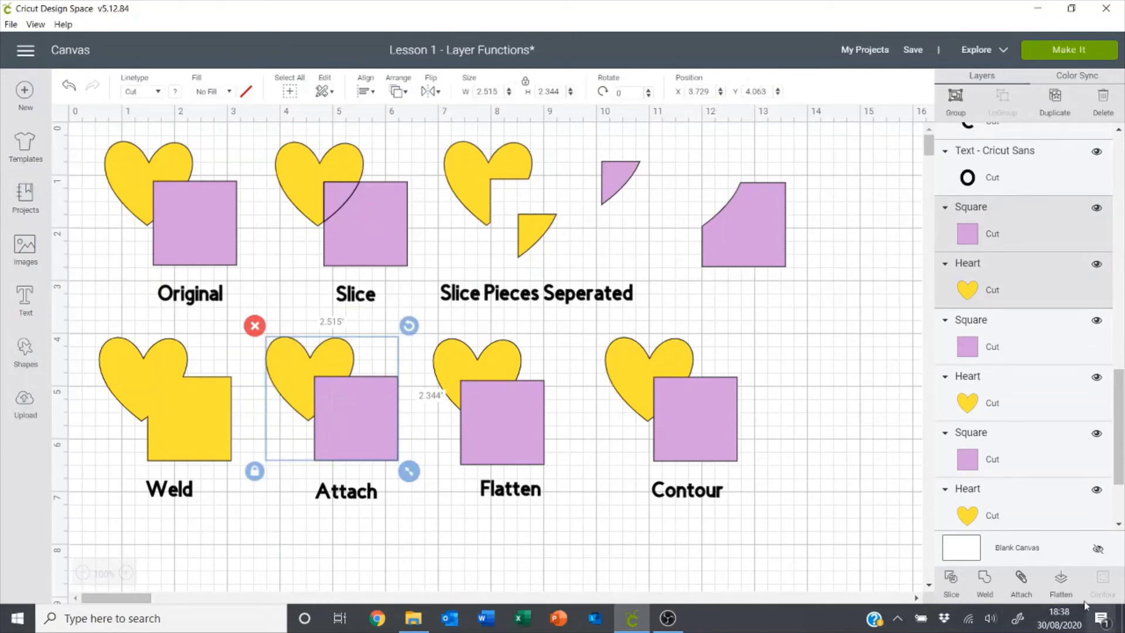
click(1021, 580)
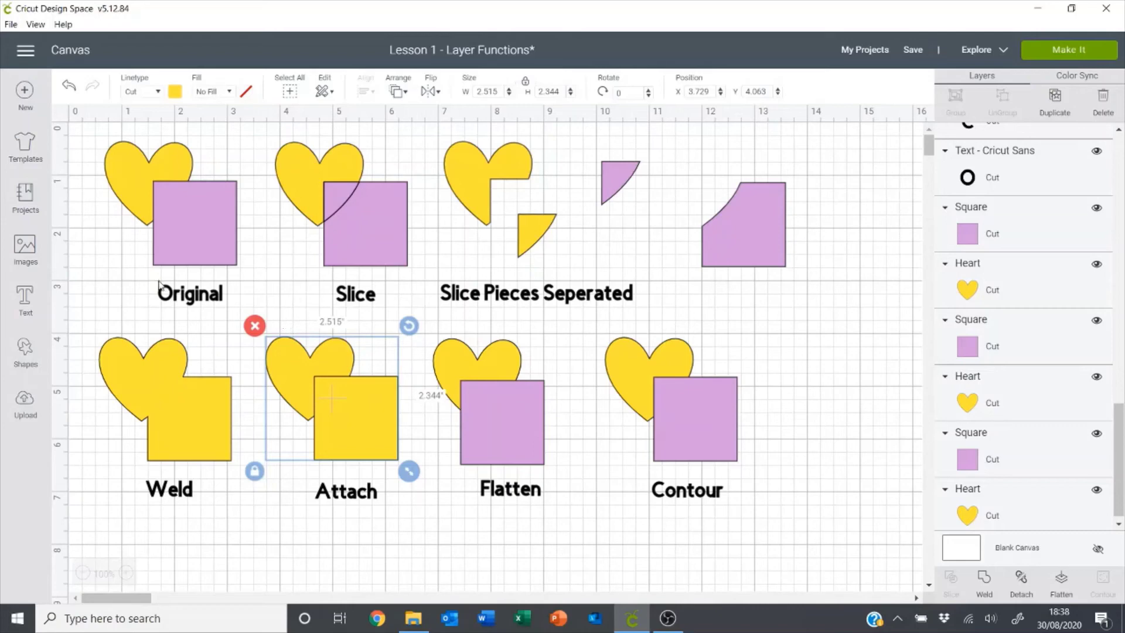
mouse_move(342, 380)
mouse_down()
mouse_move(356, 327)
mouse_move(331, 410)
mouse_move(345, 394)
mouse_up()
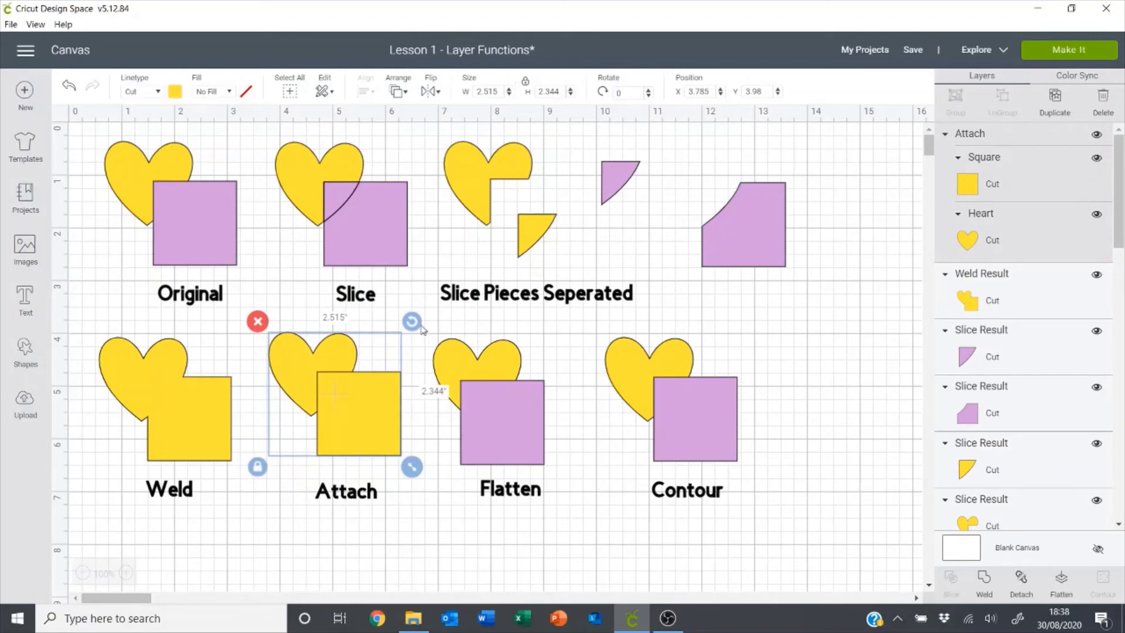
click(460, 326)
Flatten the heart and square of the Flatten sample into one printable image
drag(422, 315, 573, 483)
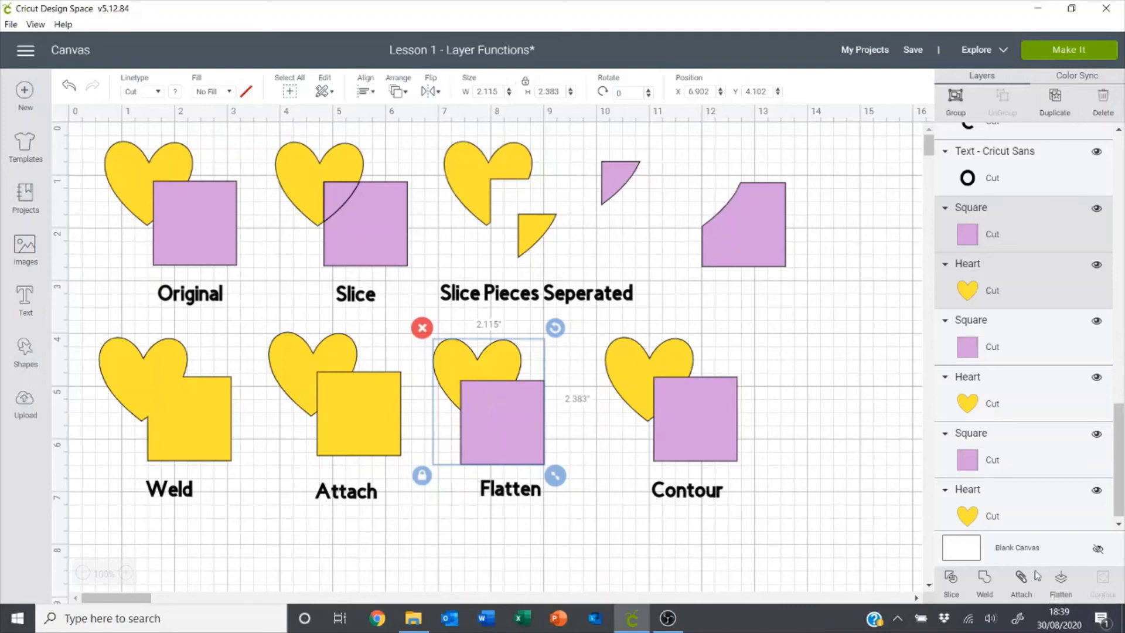
click(1061, 580)
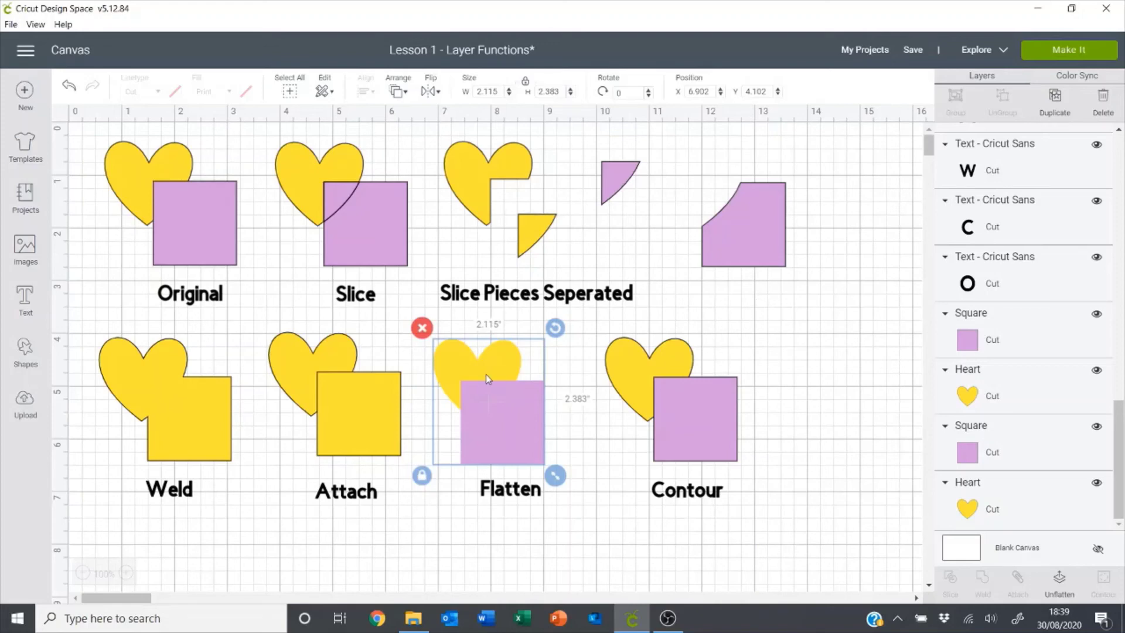
click(780, 358)
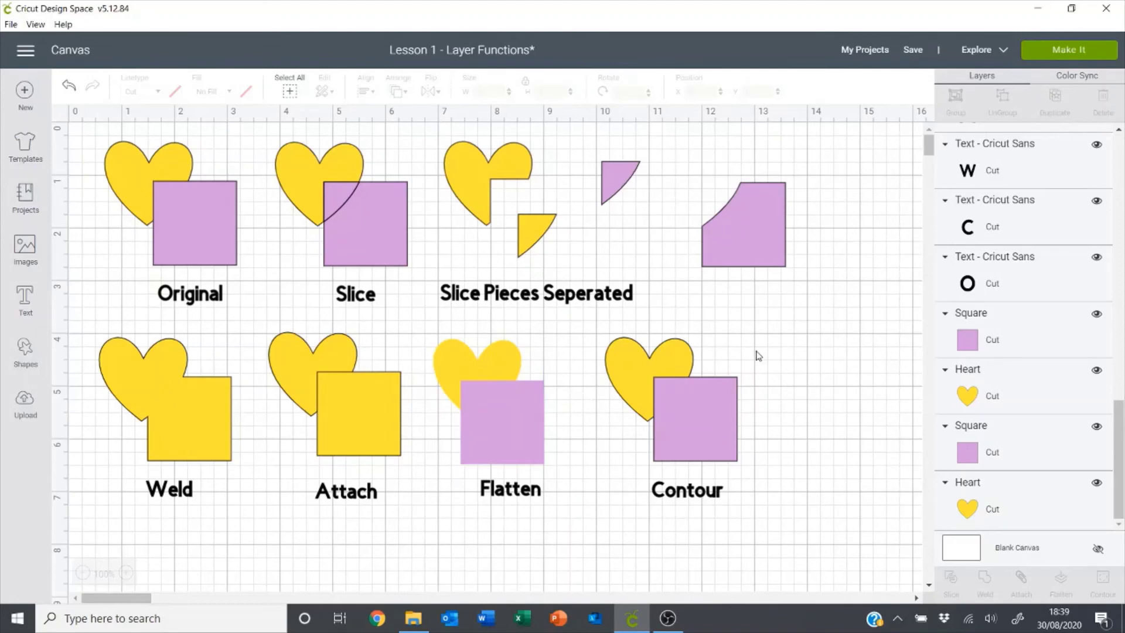
Weld the heart and square of the Contour sample into one shape
drag(590, 318, 756, 469)
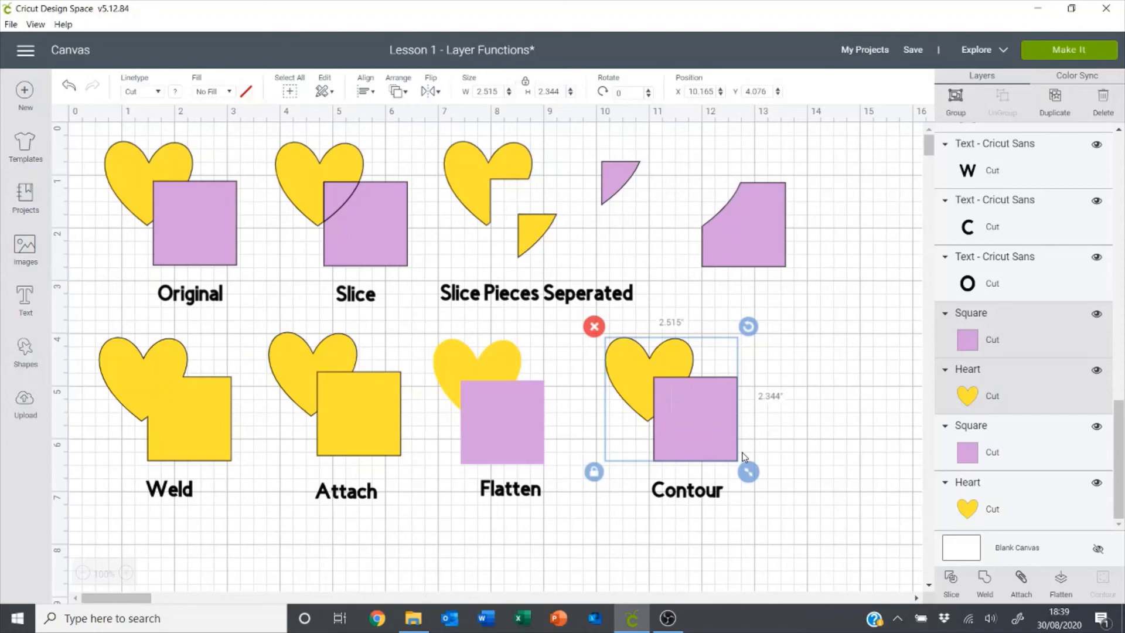
click(977, 574)
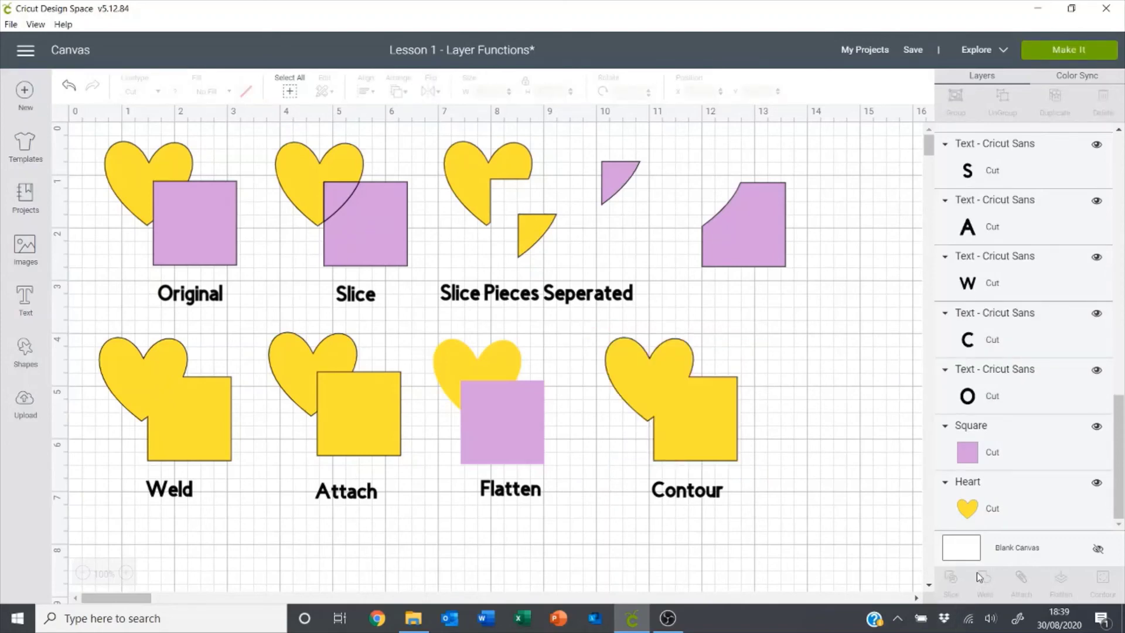
Move the Contour text onto its welded shape at about X 11.09, Y 5.23 and send it to the front
click(690, 494)
click(689, 492)
click(672, 494)
drag(672, 494, 672, 411)
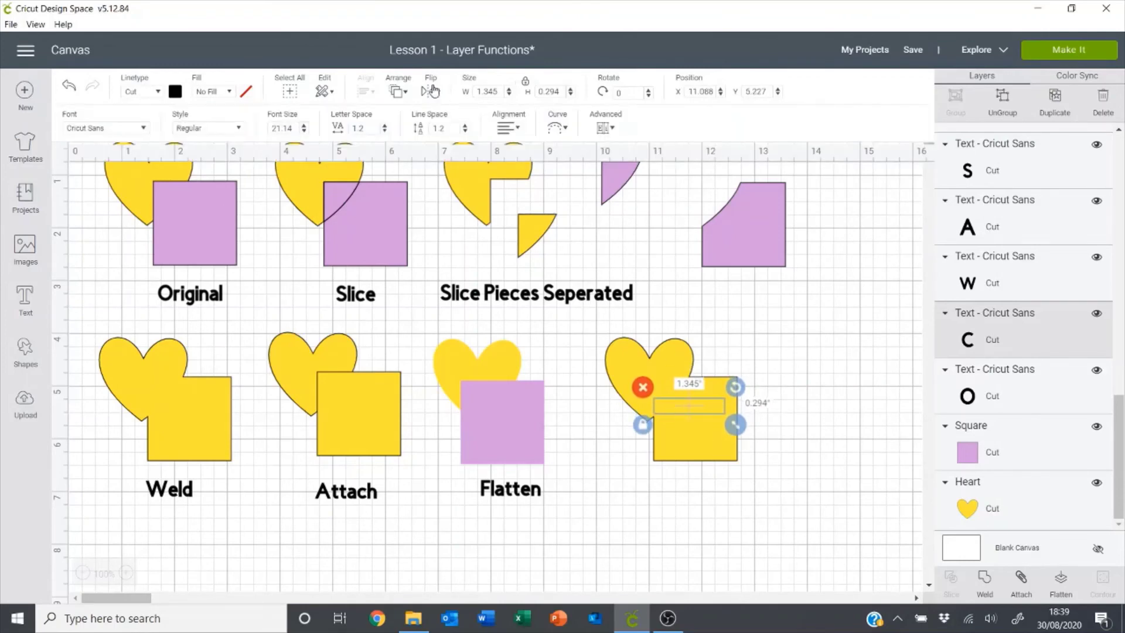
click(399, 93)
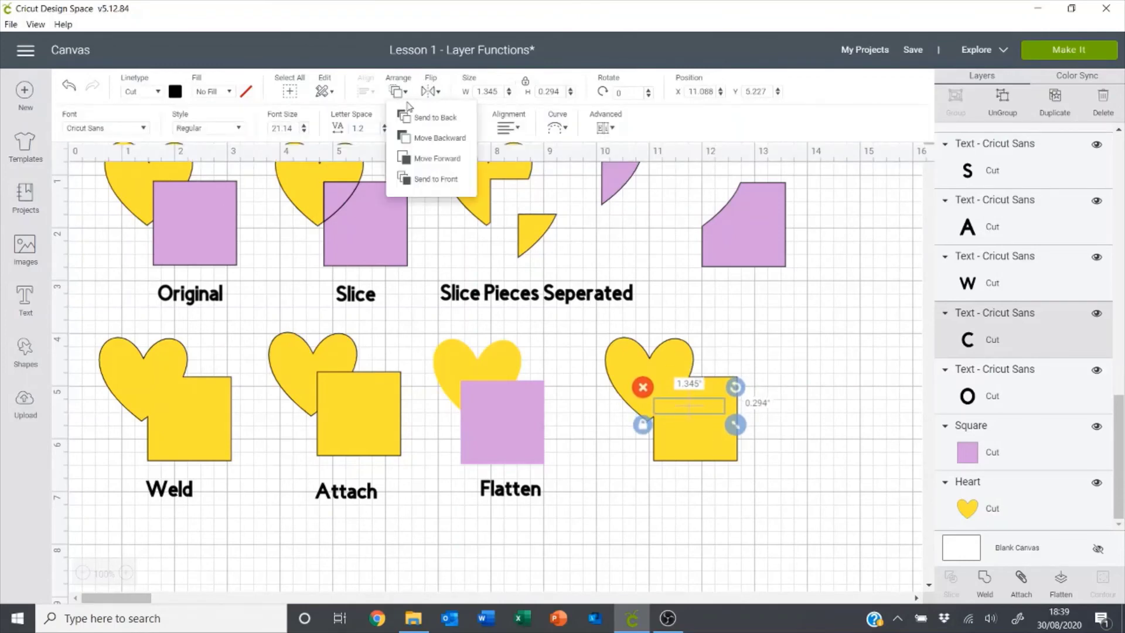
click(441, 177)
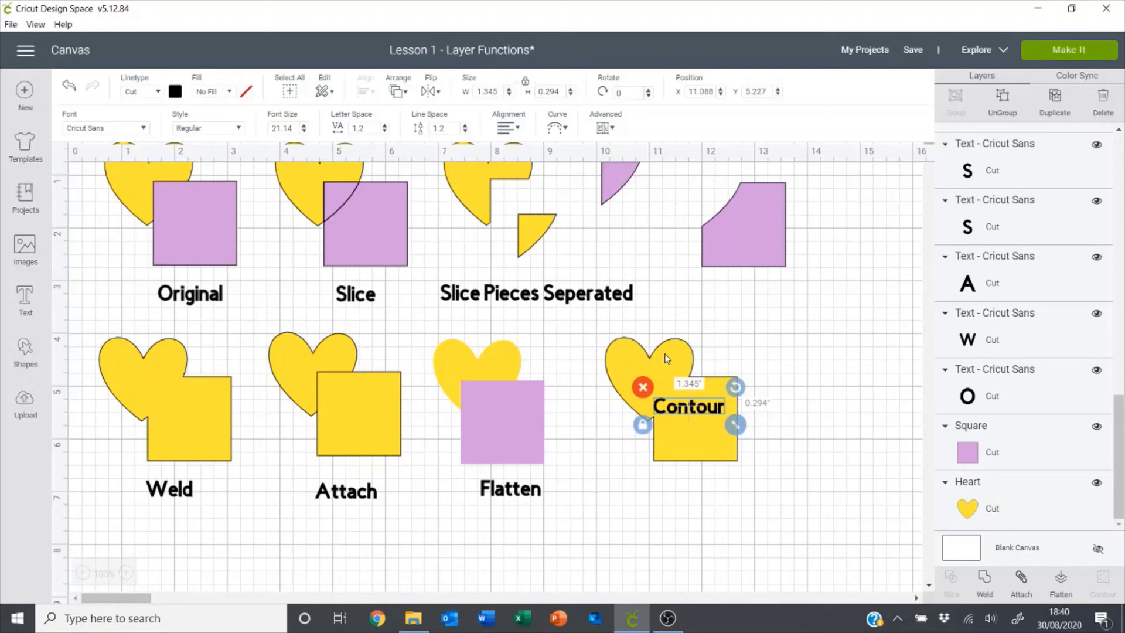
Slice the Contour text out of the welded shape and delete the loose lettering pieces
drag(590, 317, 772, 477)
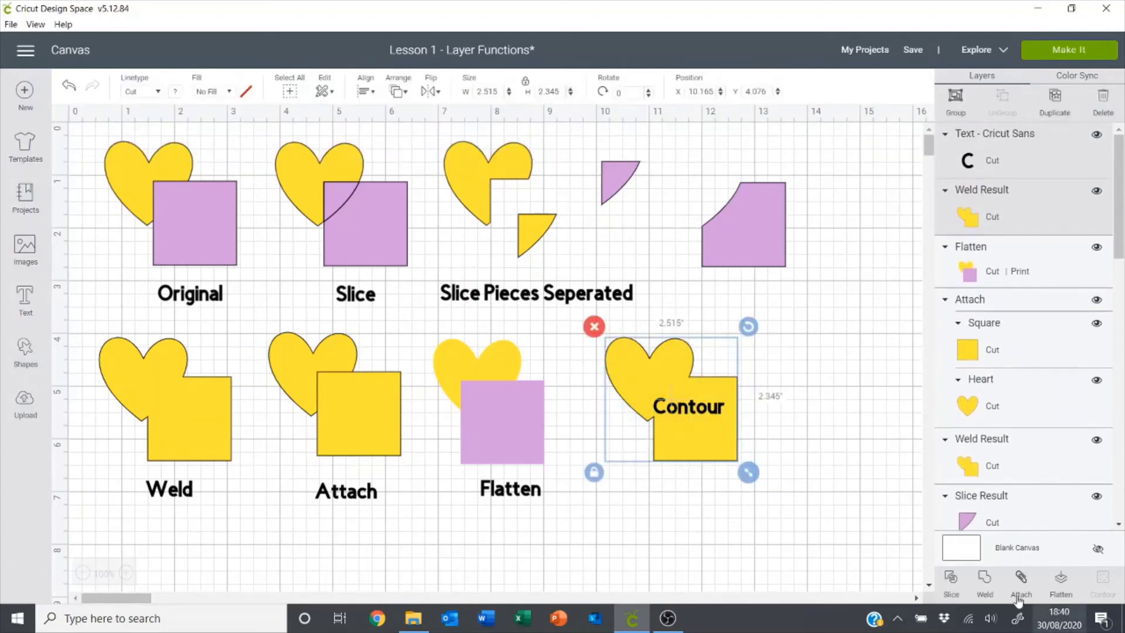
key(Delete)
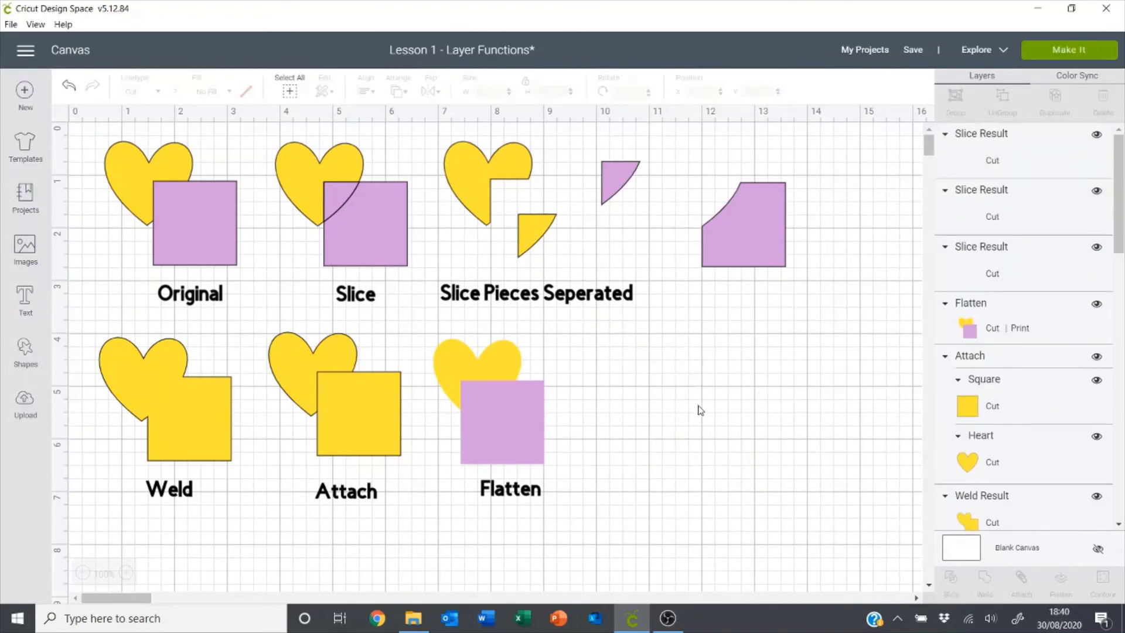
click(670, 407)
click(644, 383)
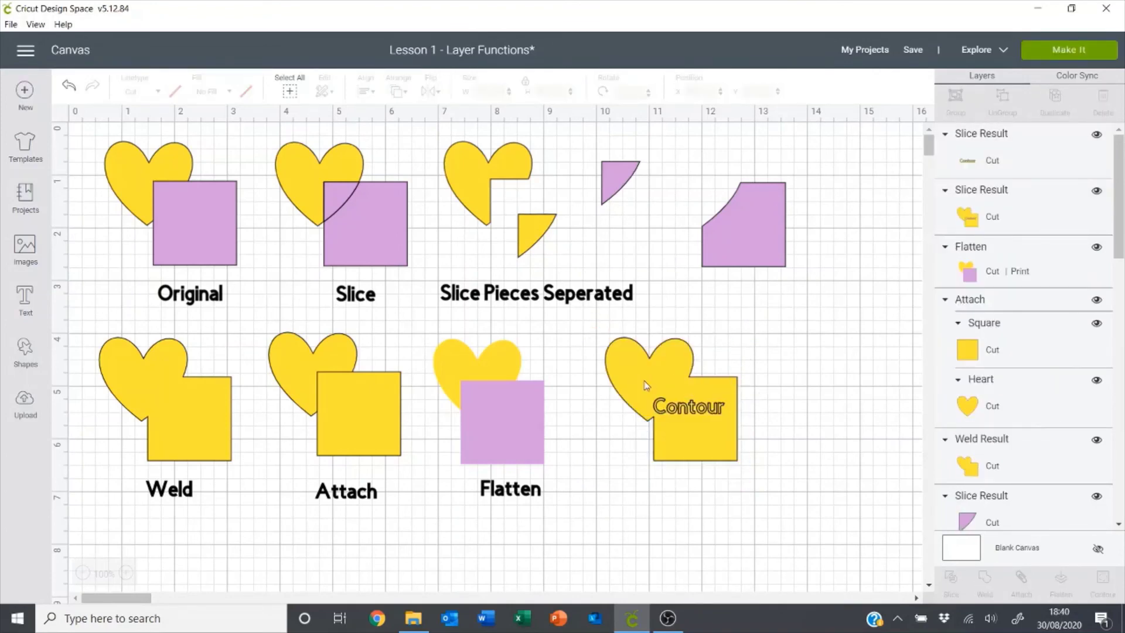
click(659, 408)
click(644, 389)
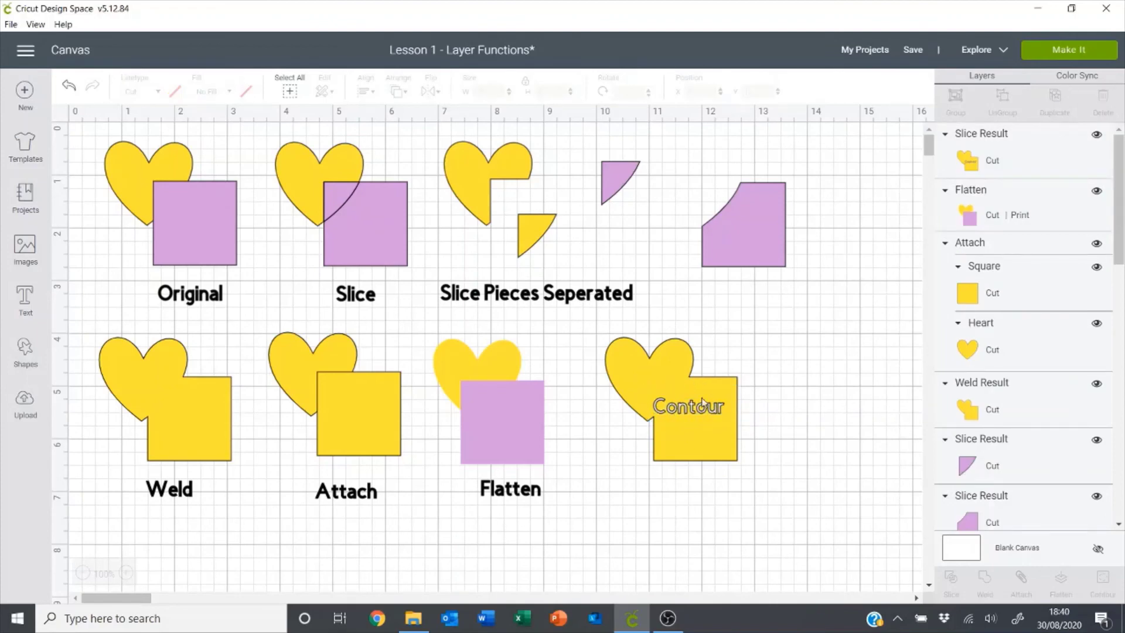
Hide the contour of the letter t in the lettering cut out of the Contour sample's welded shape
click(652, 382)
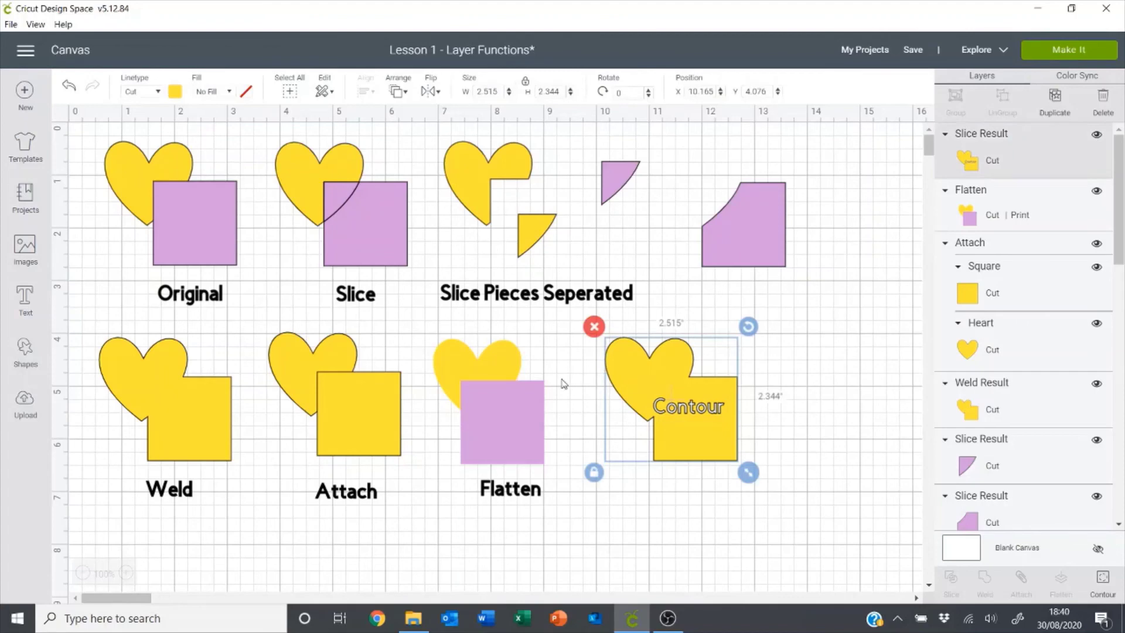
click(1103, 583)
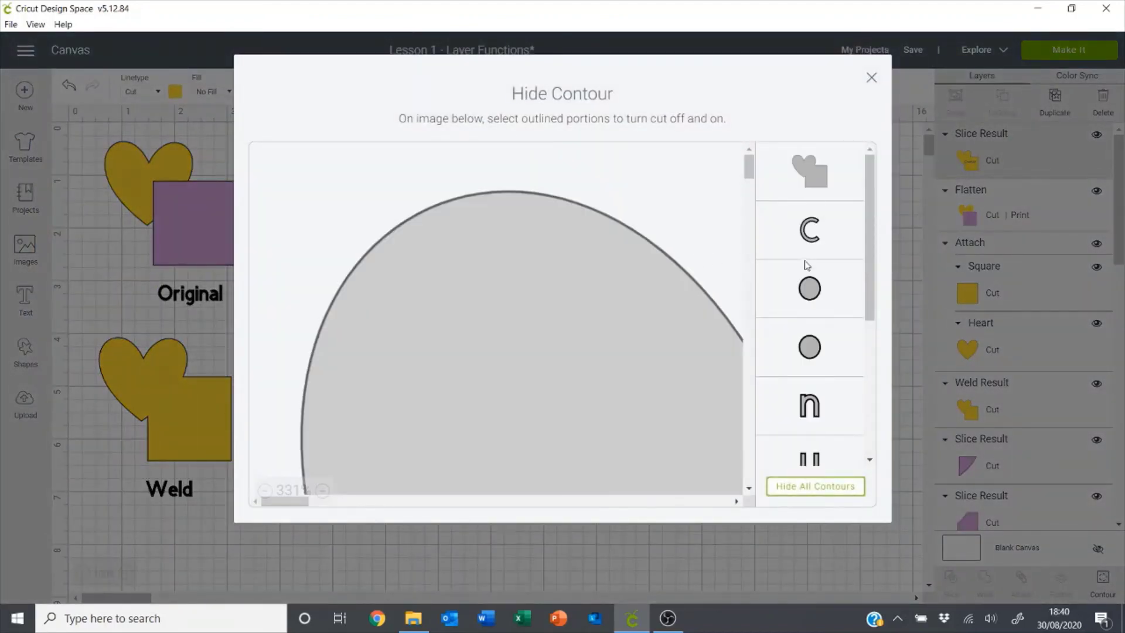
scroll(813, 264, down, 4)
scroll(808, 246, up, 4)
scroll(806, 267, down, 5)
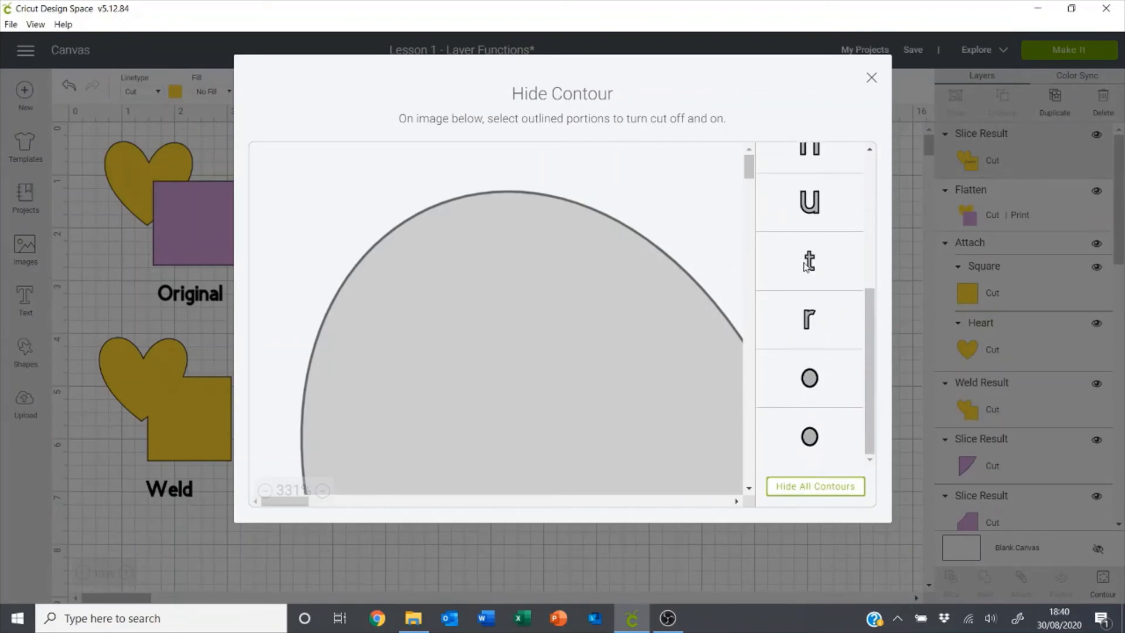
scroll(806, 265, up, 1)
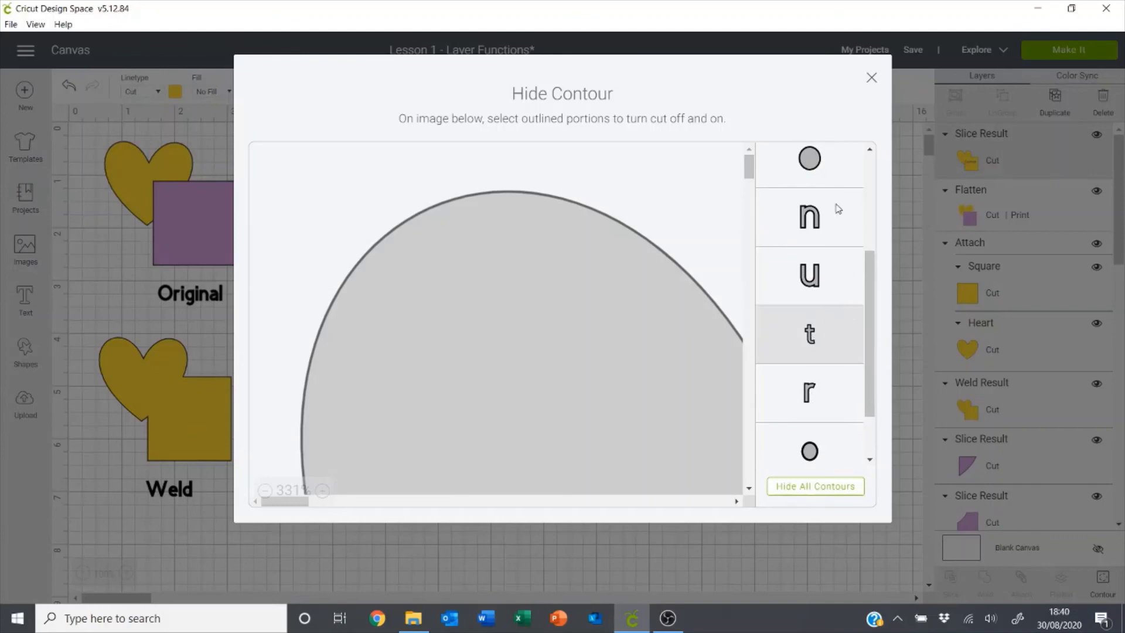
click(871, 79)
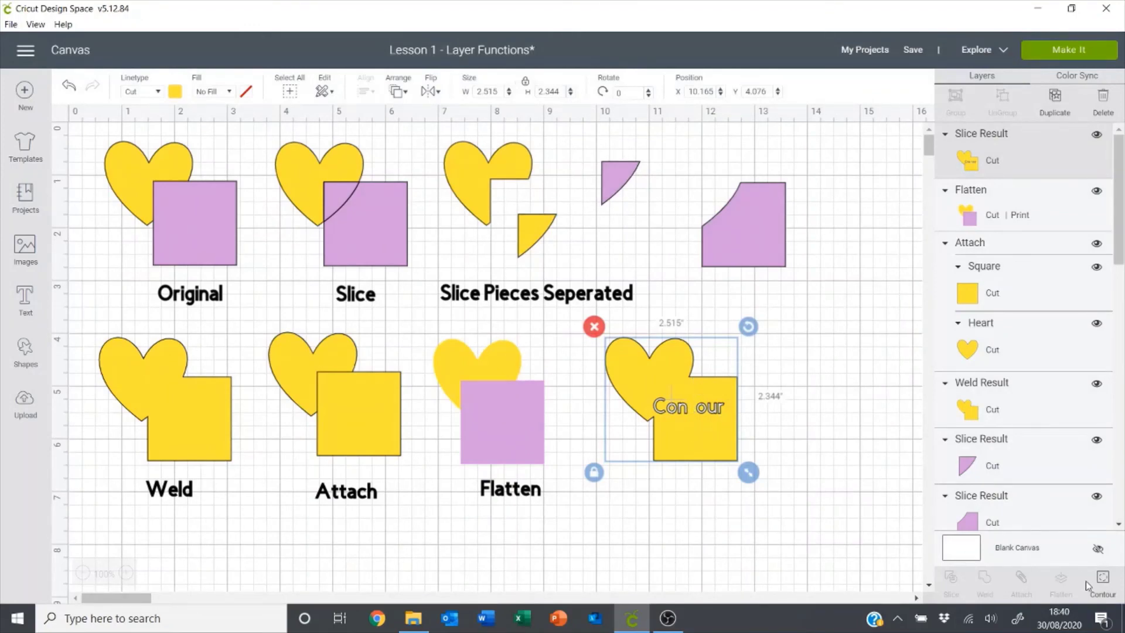
Restore the hidden contour of the letter t in the Contour sample's welded shape
click(1103, 583)
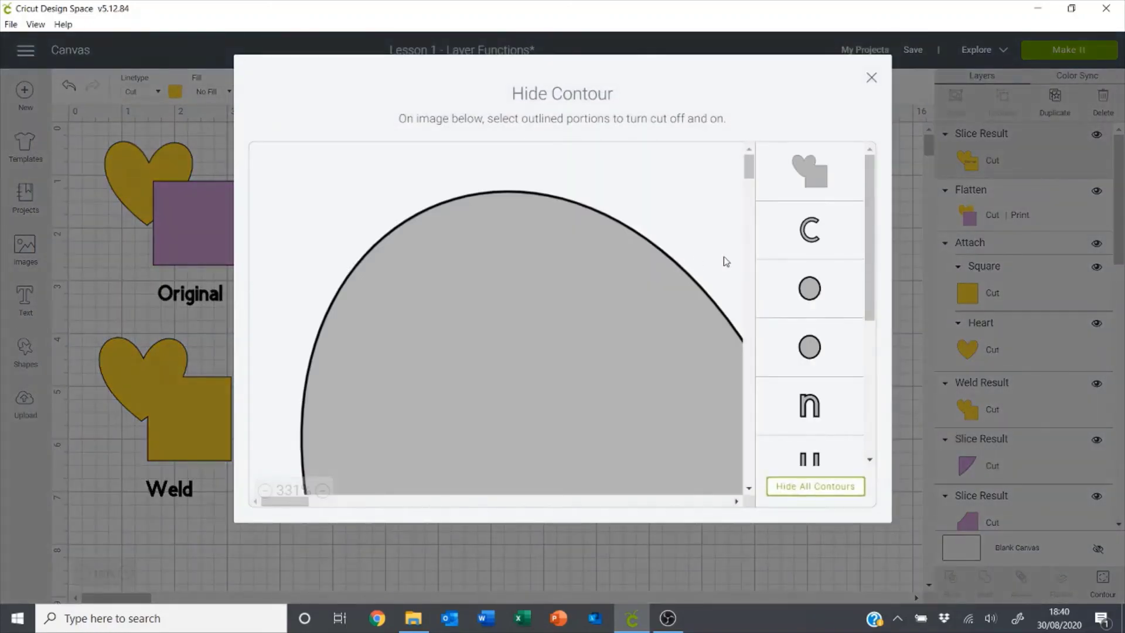
scroll(819, 268, down, 4)
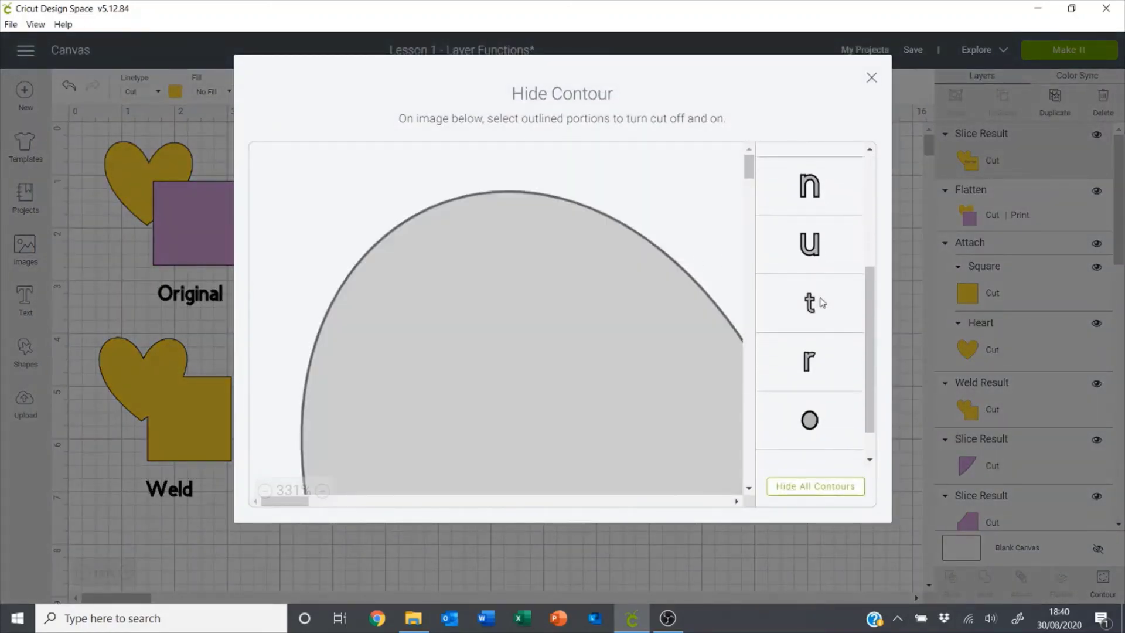
click(871, 77)
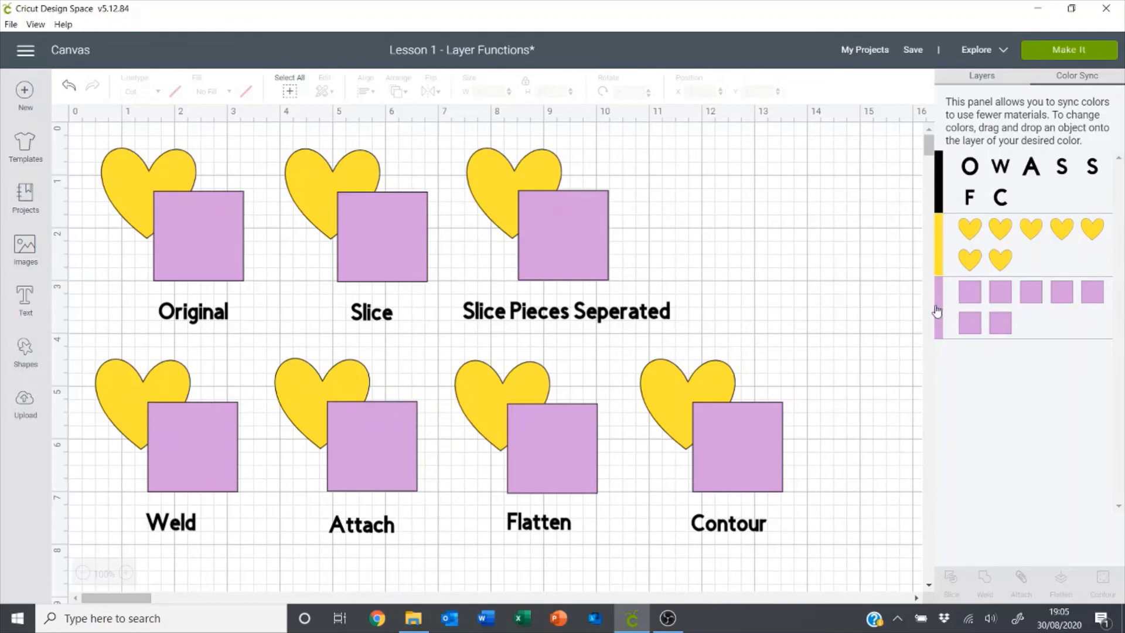
Color-sync all the purple squares to the hearts' yellow, and undo that colour change
drag(941, 310, 945, 249)
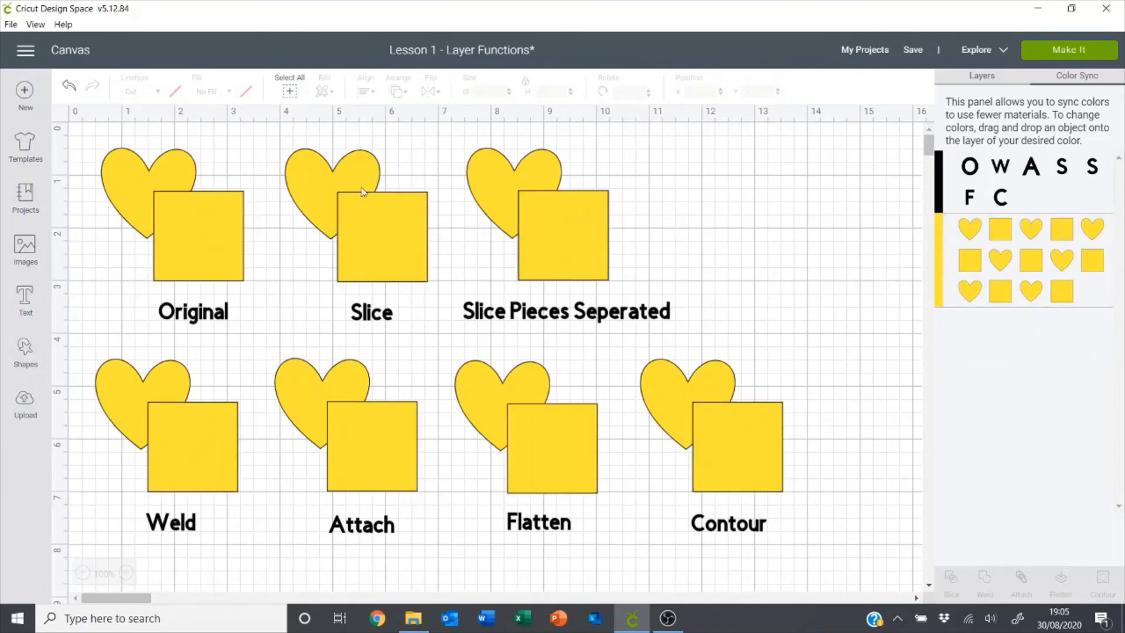
click(69, 88)
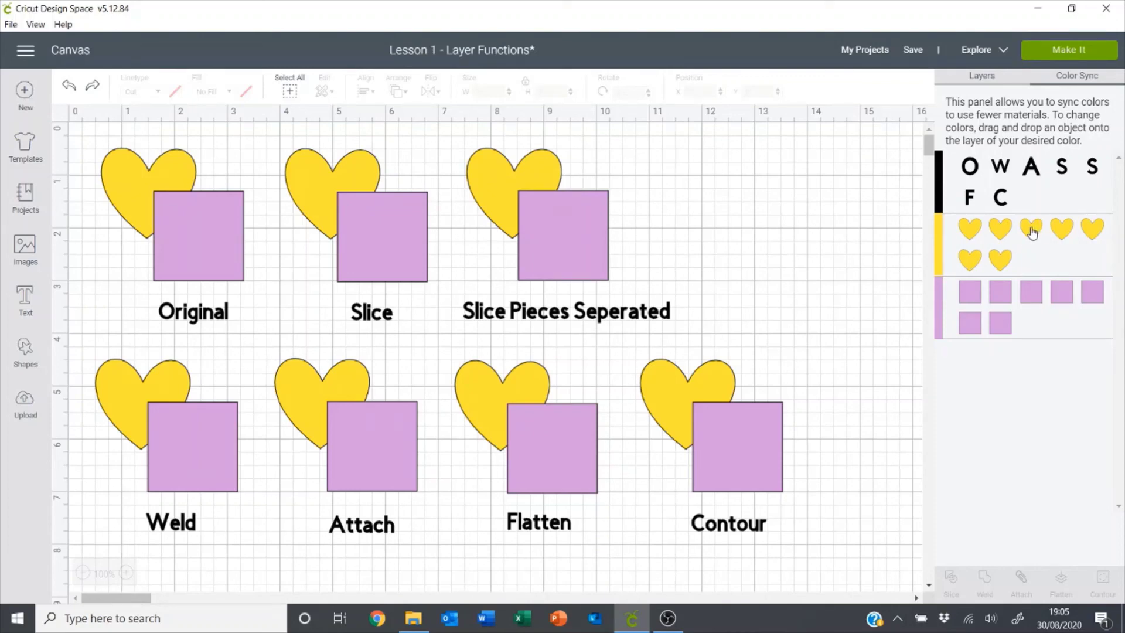
Color-sync only the yellow heart of the Slice Pieces Seperated sample to the squares' purple
drag(1032, 233, 1032, 322)
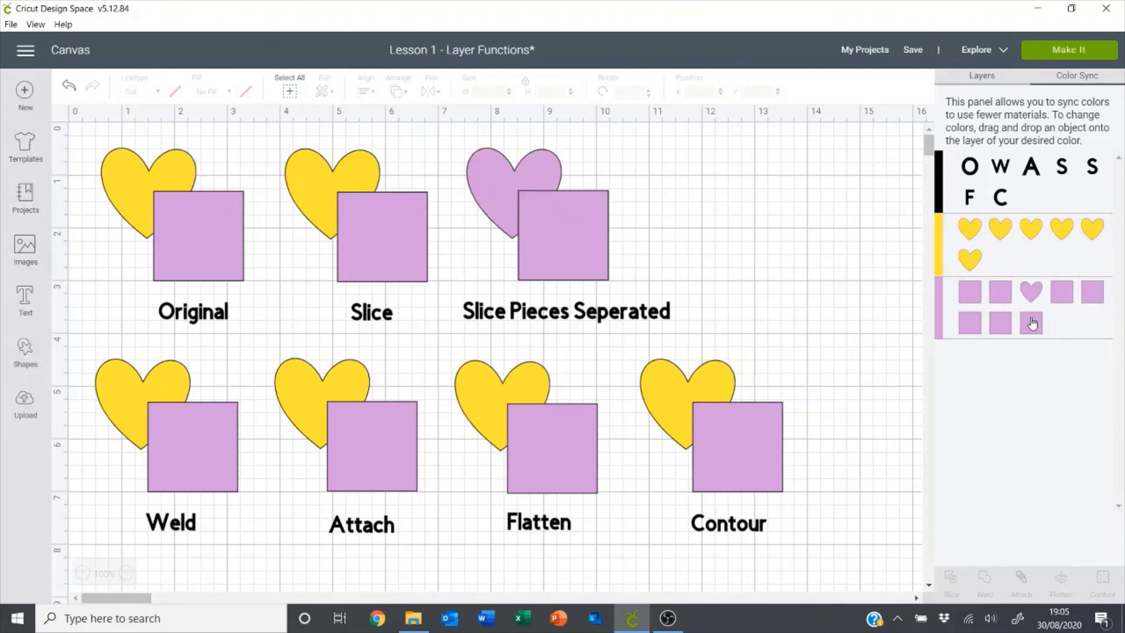